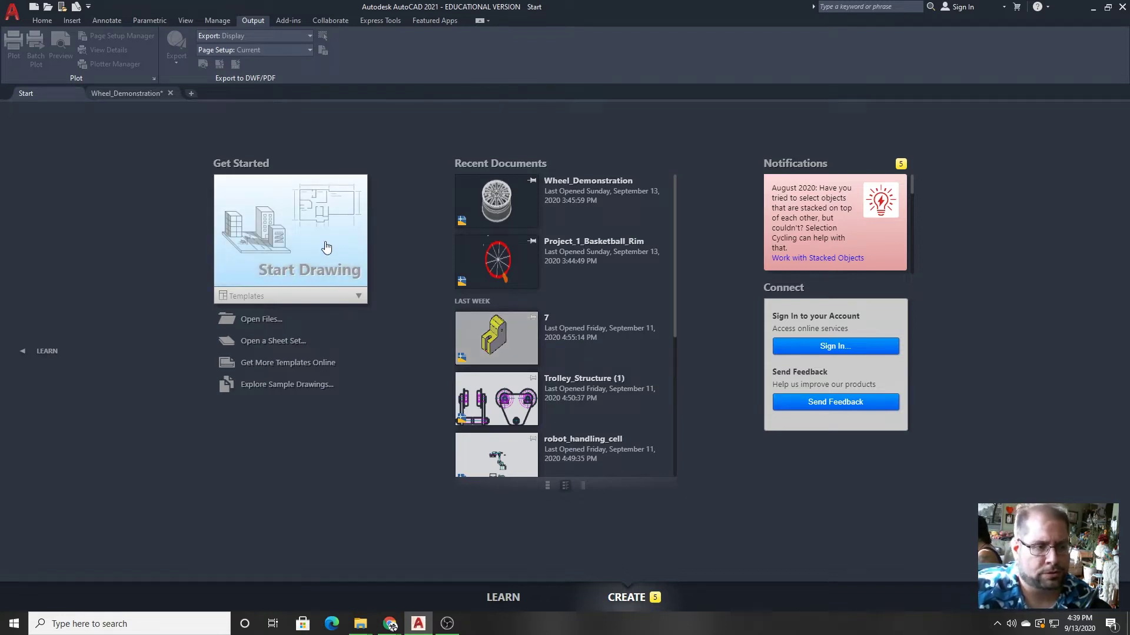
# Step: Start a new blank drawing and bring up the Home tab's drawing and editing tools
pyautogui.click(326, 247)
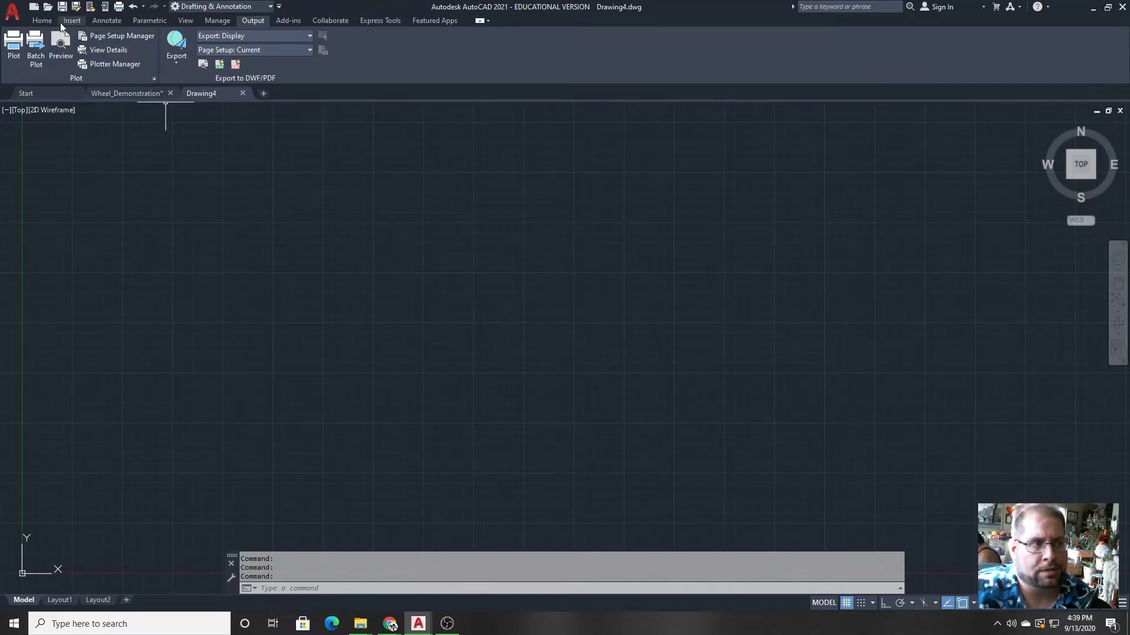
pyautogui.click(41, 22)
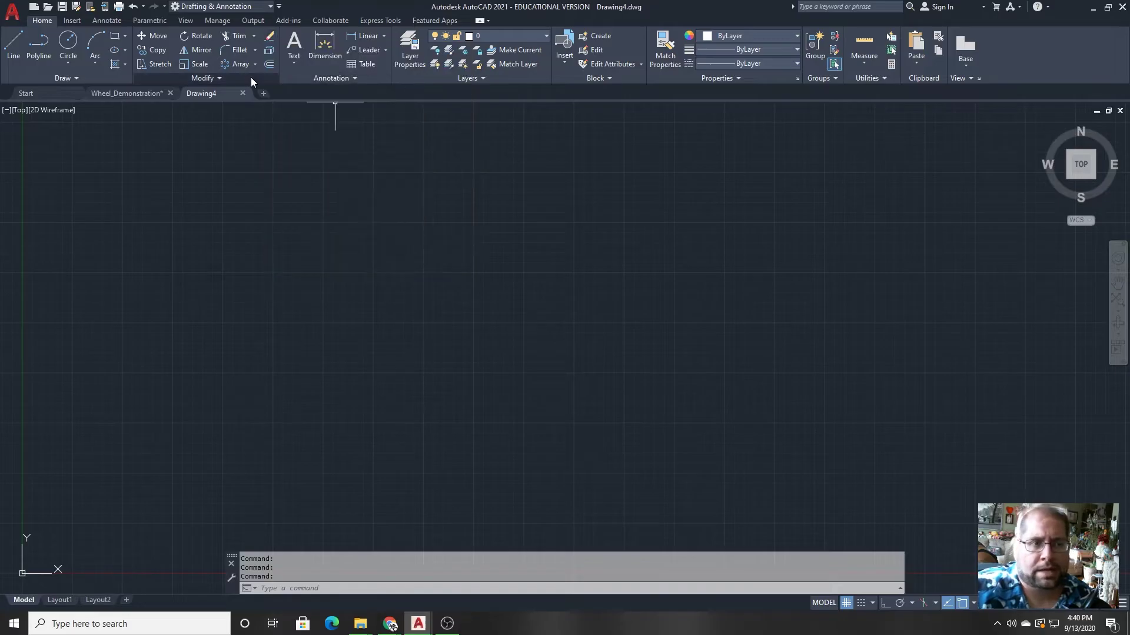
# Step: Browse the Insert, Annotate and Parametric tabs, then expand the Home tab's Draw panel
pyautogui.click(72, 20)
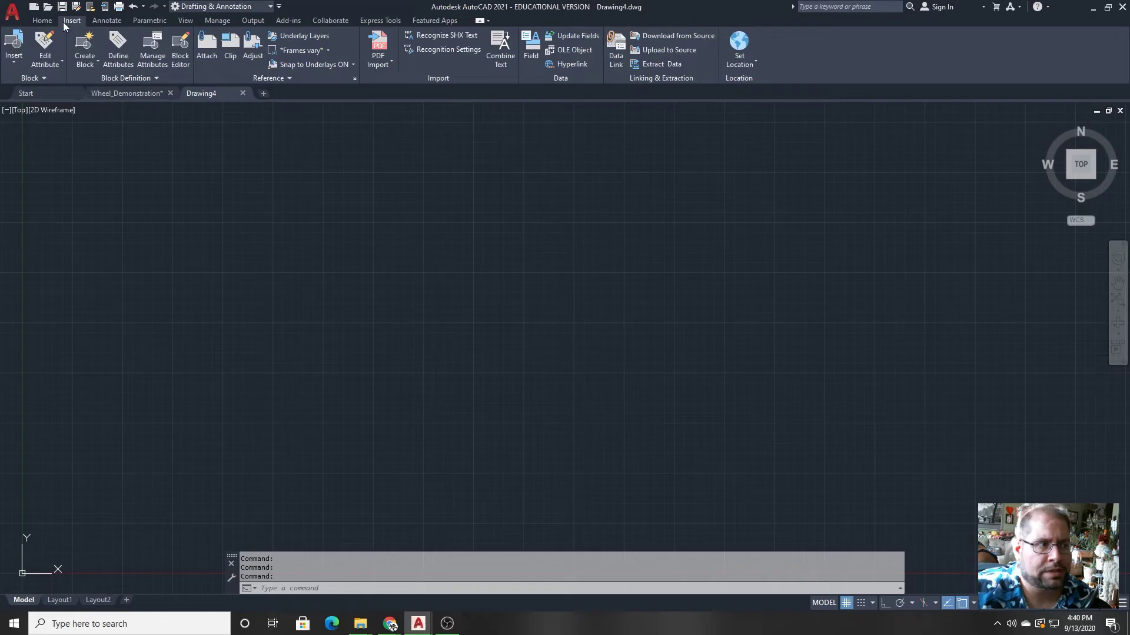
pyautogui.click(106, 20)
pyautogui.click(146, 20)
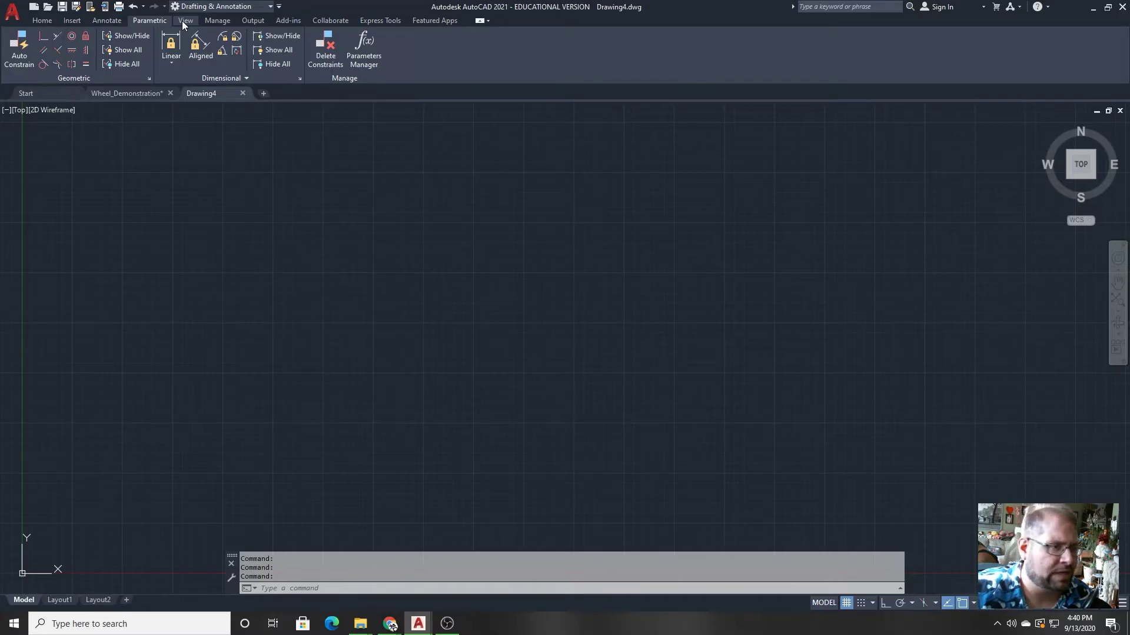
pyautogui.click(50, 20)
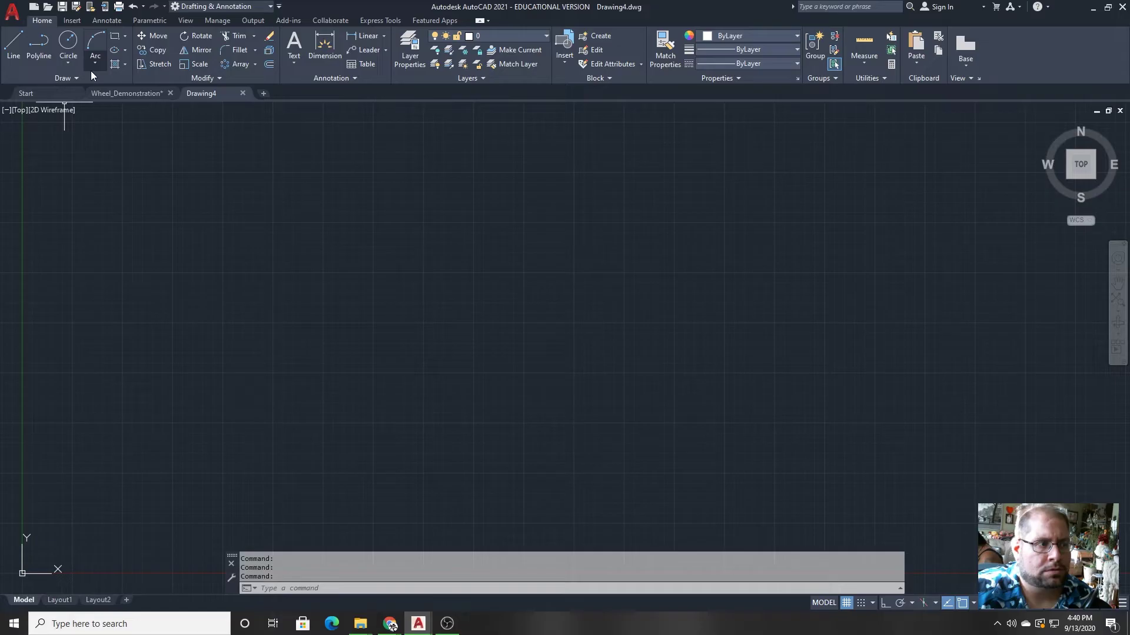
pyautogui.click(76, 78)
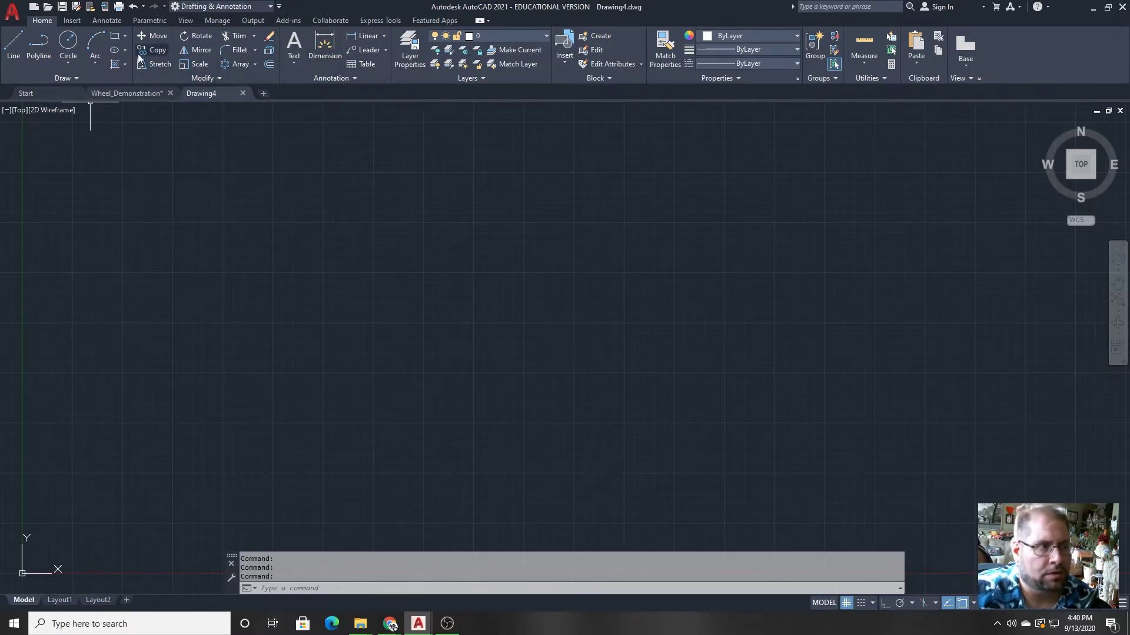
# Step: Check in Dimension Style Manager that Standard is current, close it, and go back to Home
pyautogui.click(120, 22)
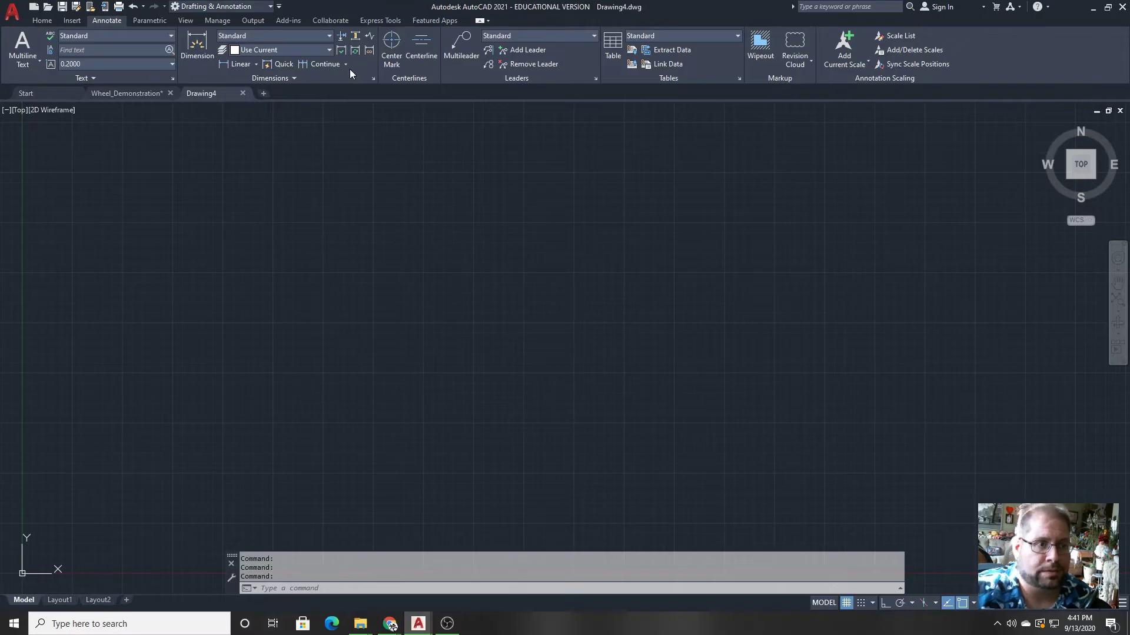
pyautogui.click(290, 80)
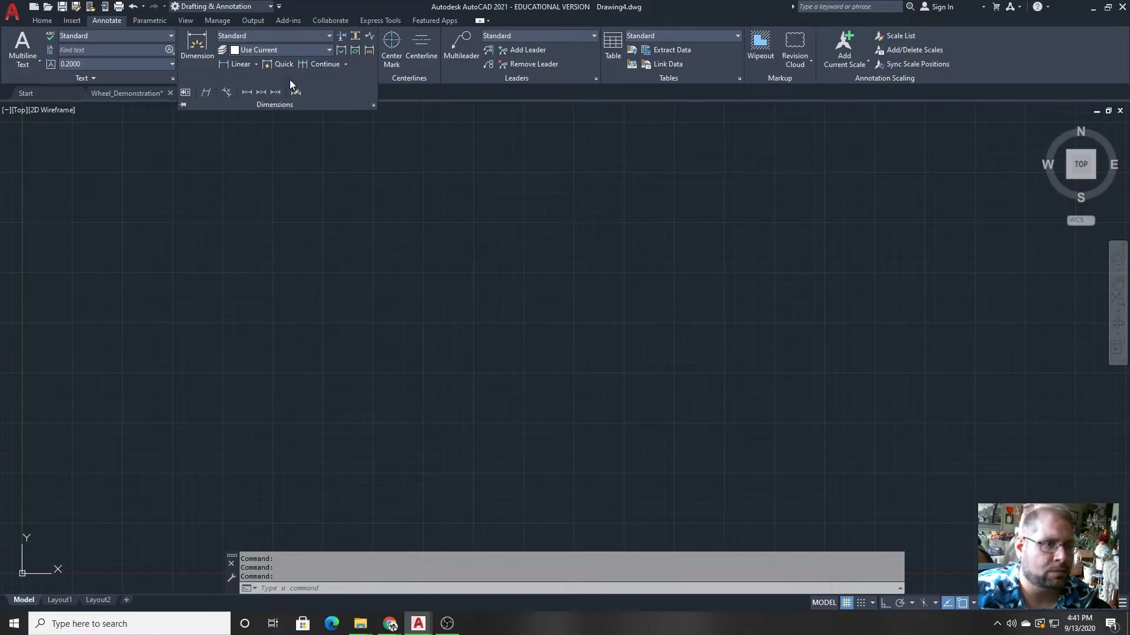
pyautogui.click(373, 105)
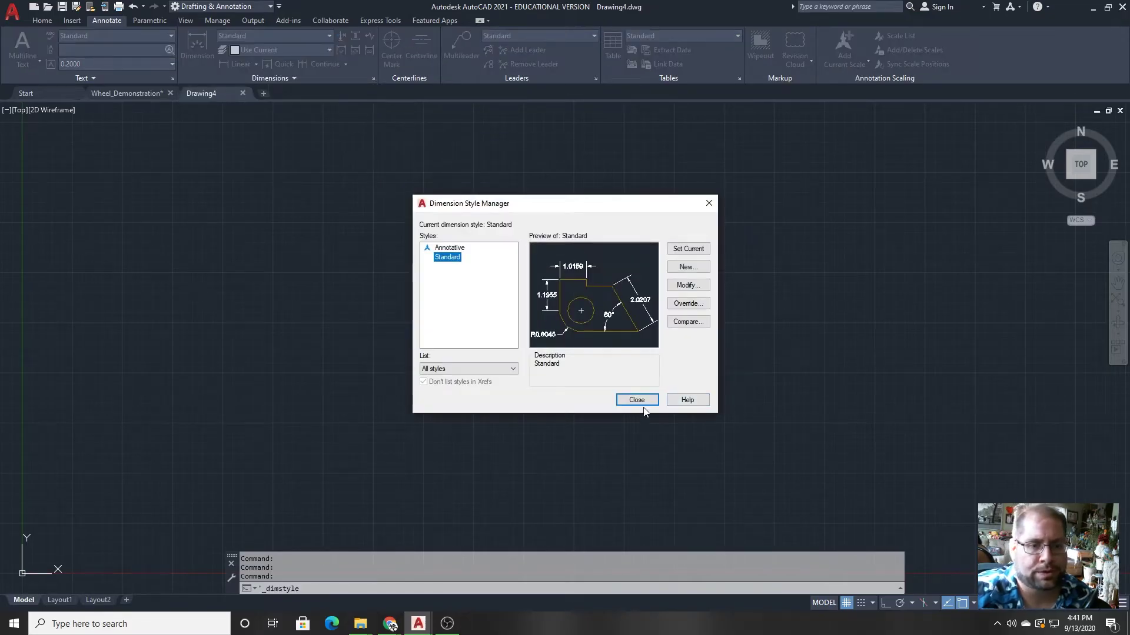
pyautogui.click(637, 399)
pyautogui.click(42, 21)
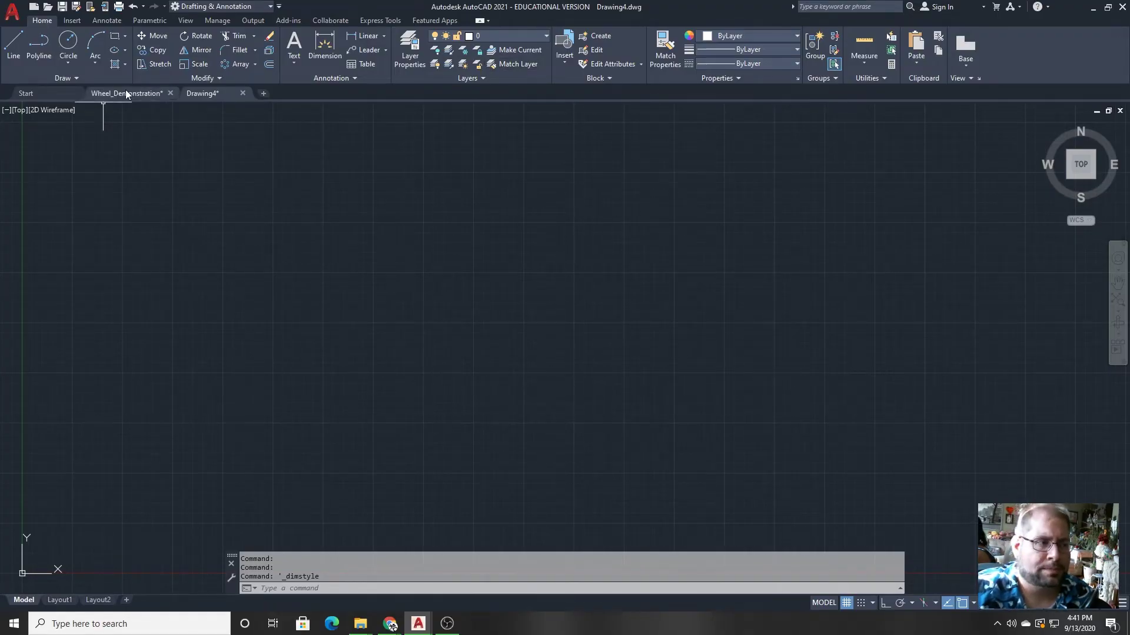
pyautogui.click(126, 95)
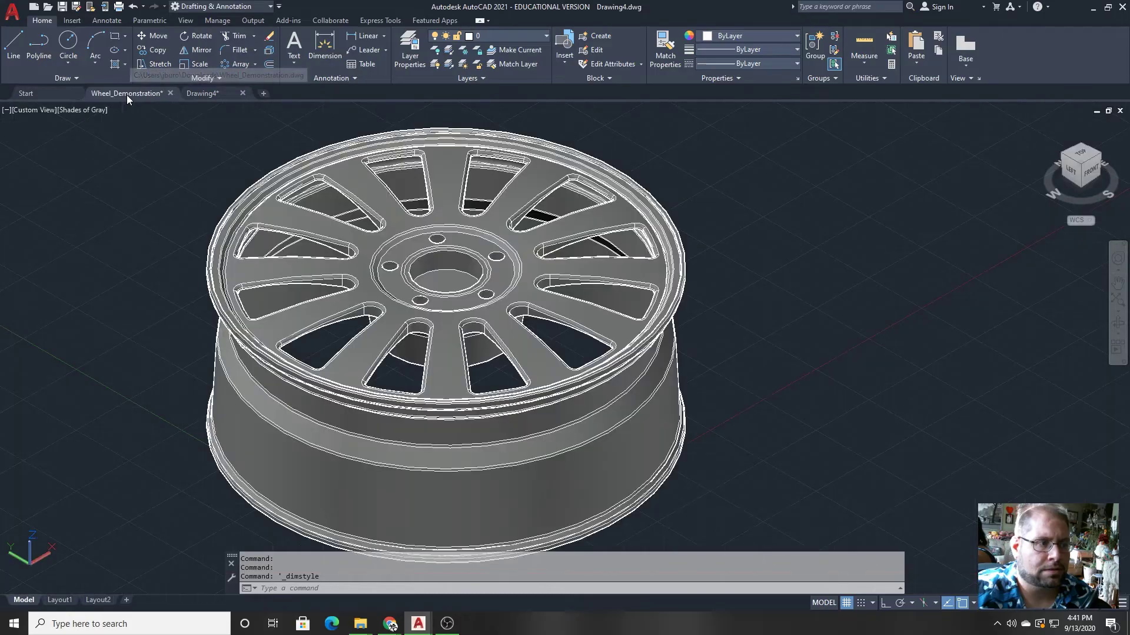
pyautogui.click(207, 93)
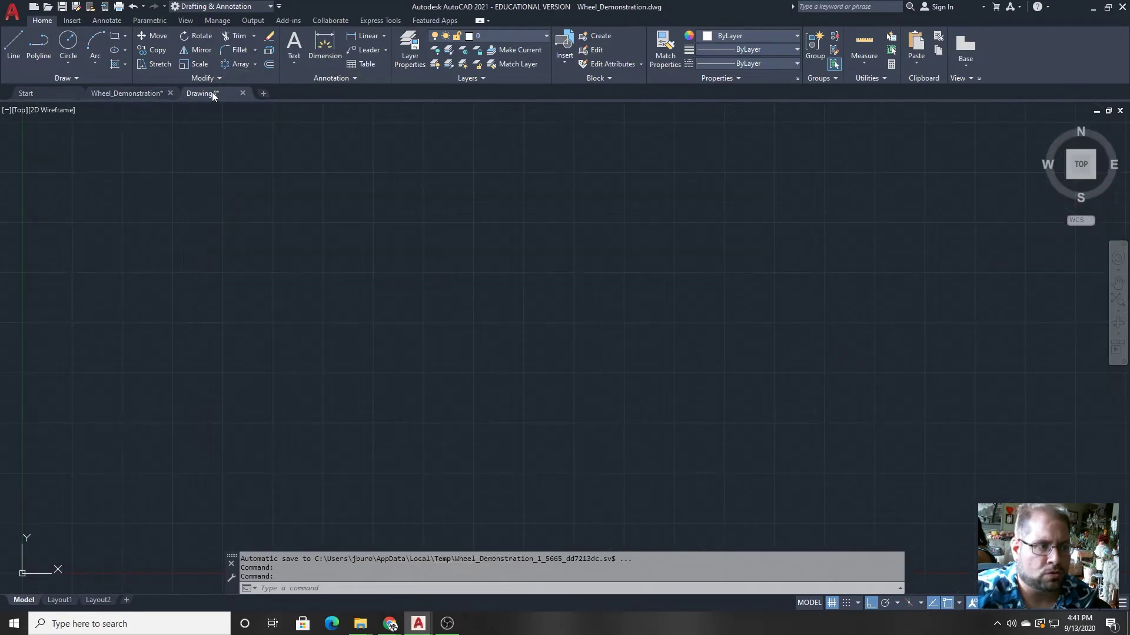
pyautogui.click(131, 92)
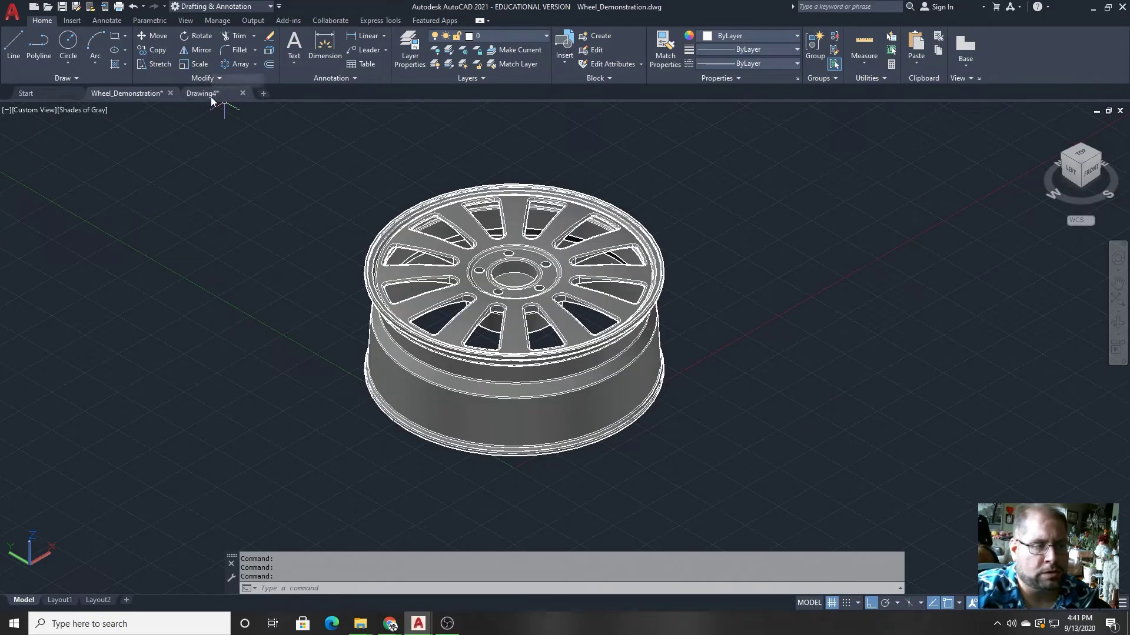
pyautogui.moveTo(211, 101)
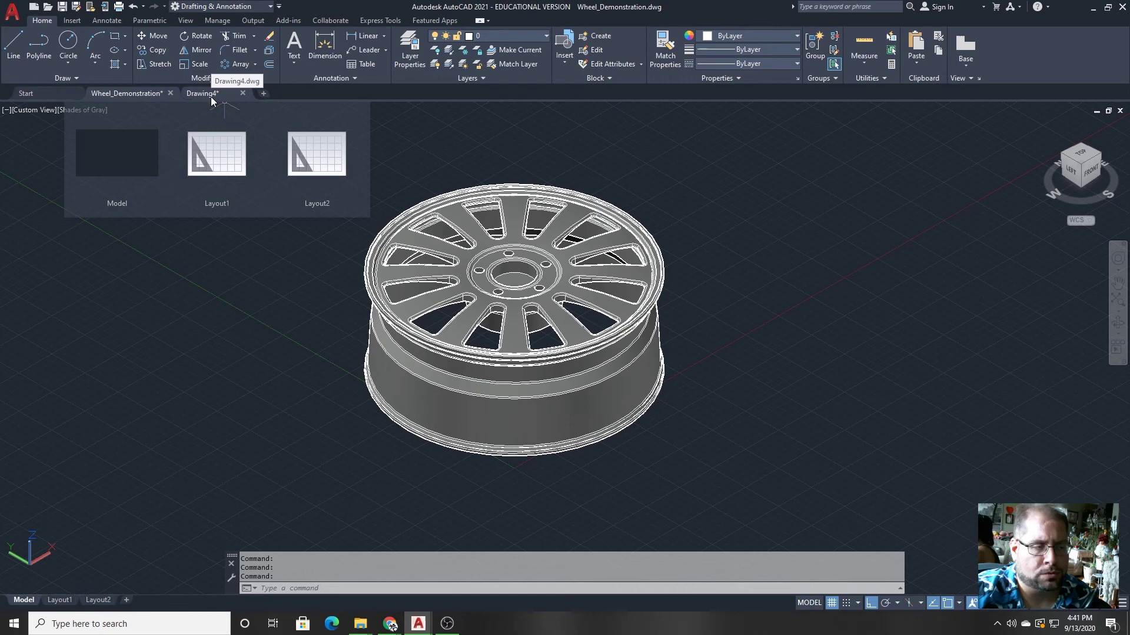
pyautogui.click(210, 97)
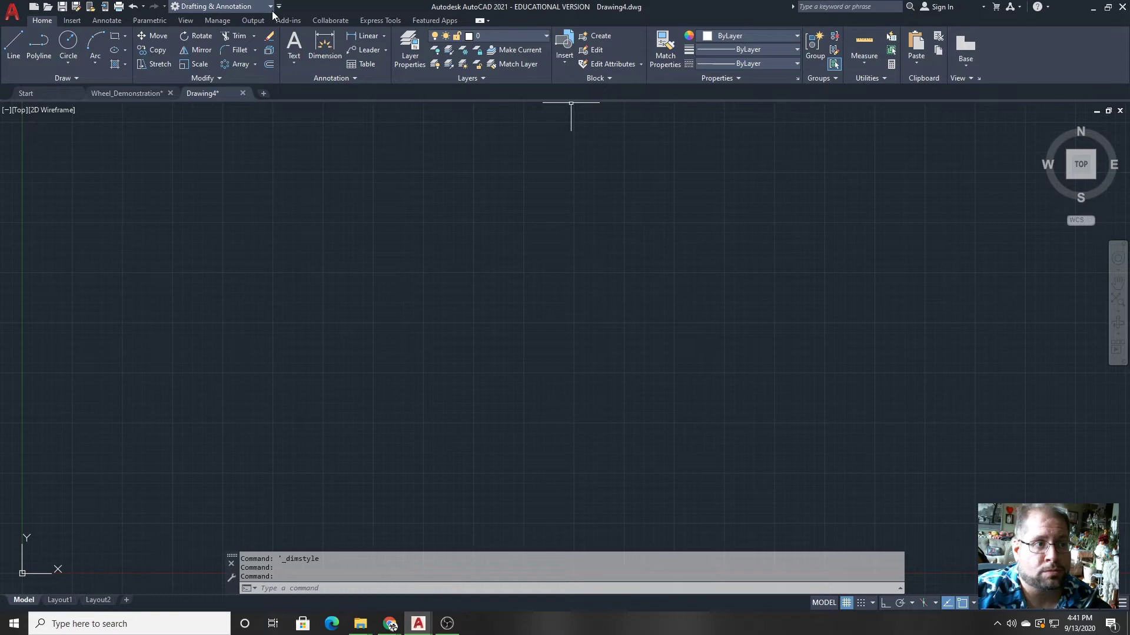
pyautogui.click(270, 11)
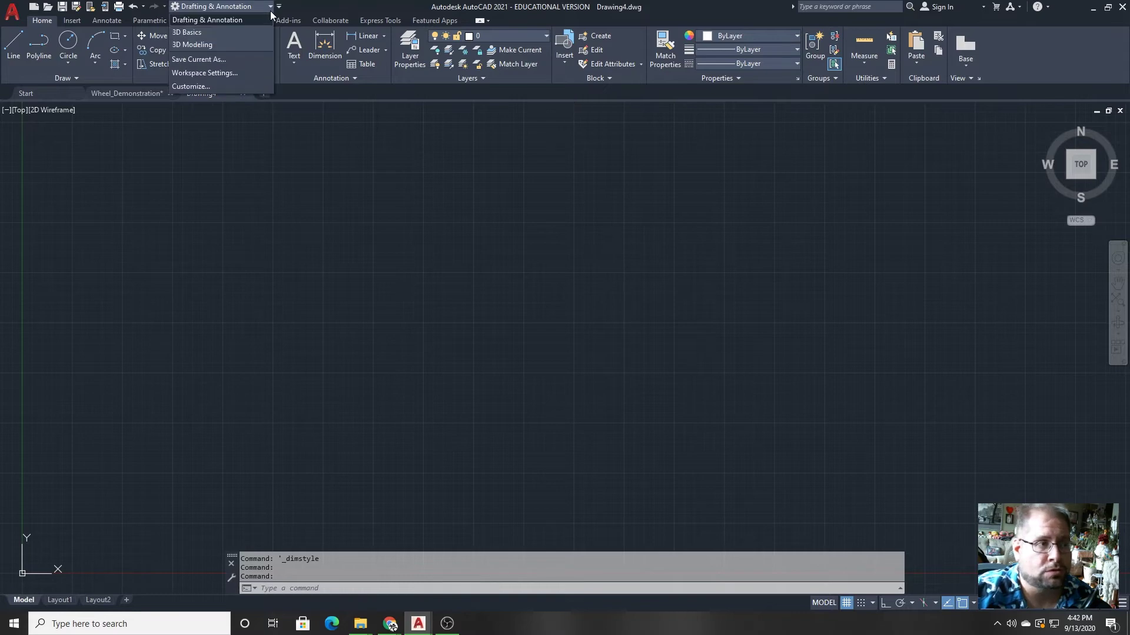
pyautogui.click(227, 44)
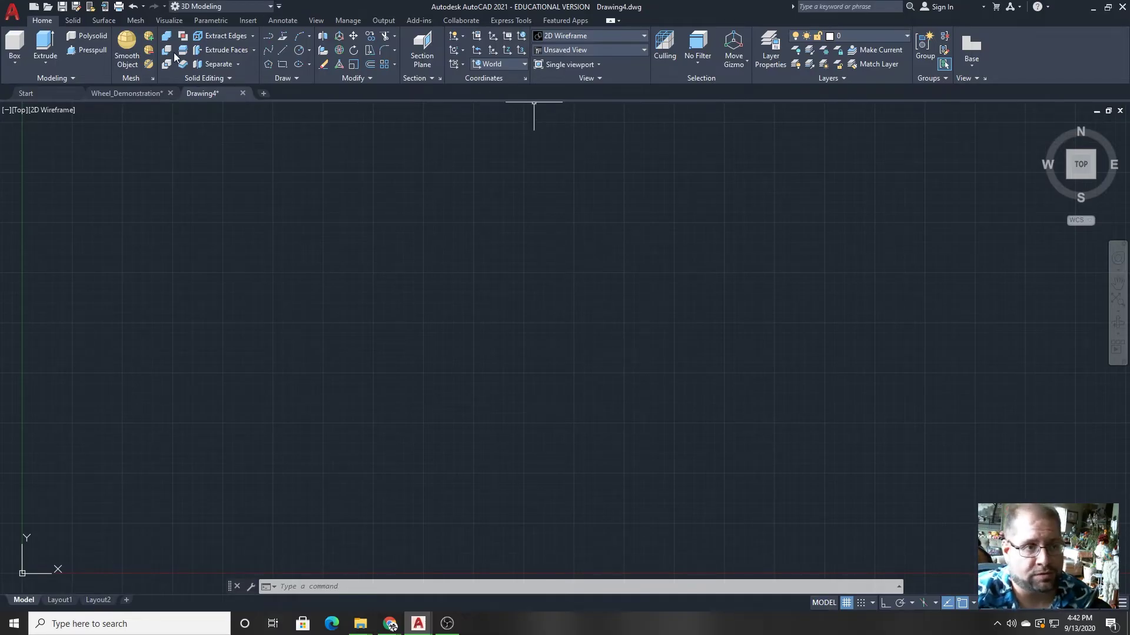
pyautogui.click(269, 7)
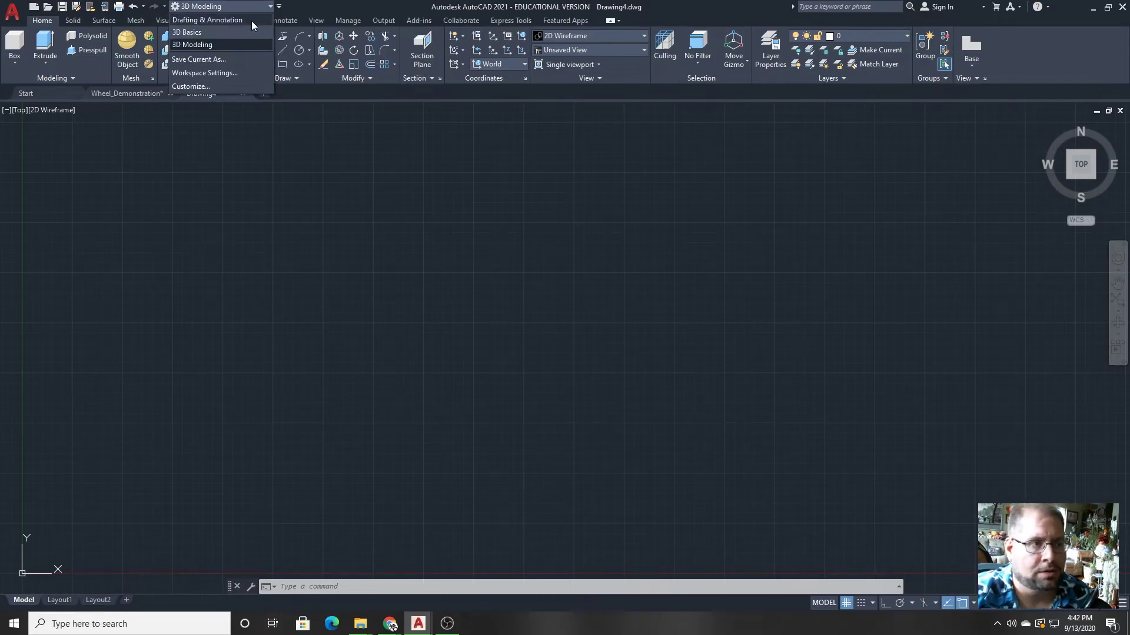
pyautogui.click(252, 20)
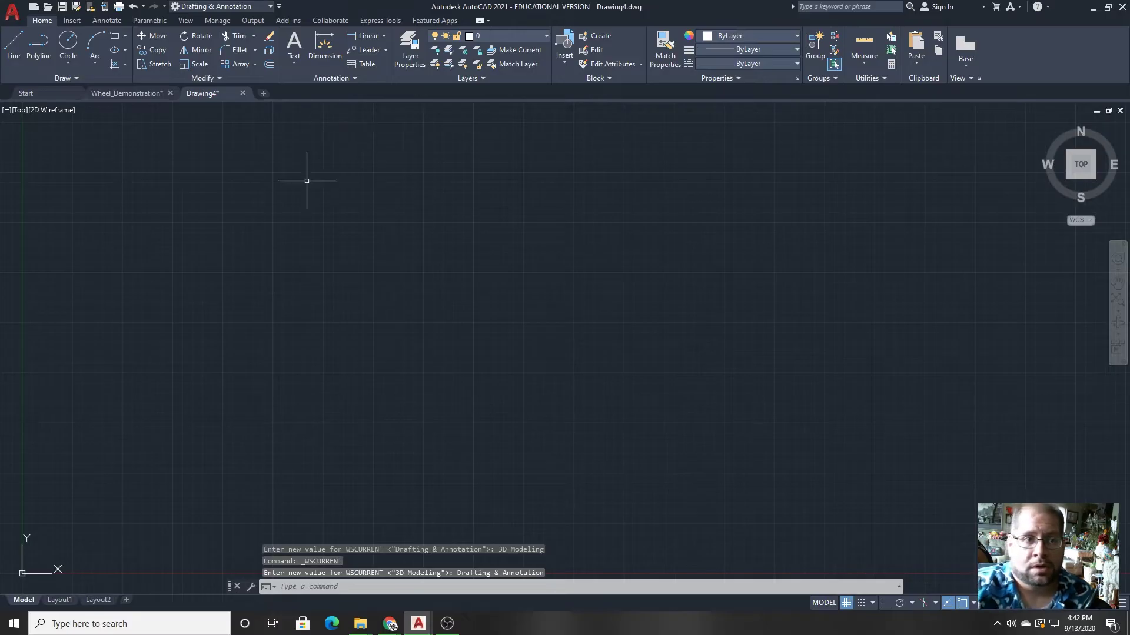
pyautogui.click(11, 13)
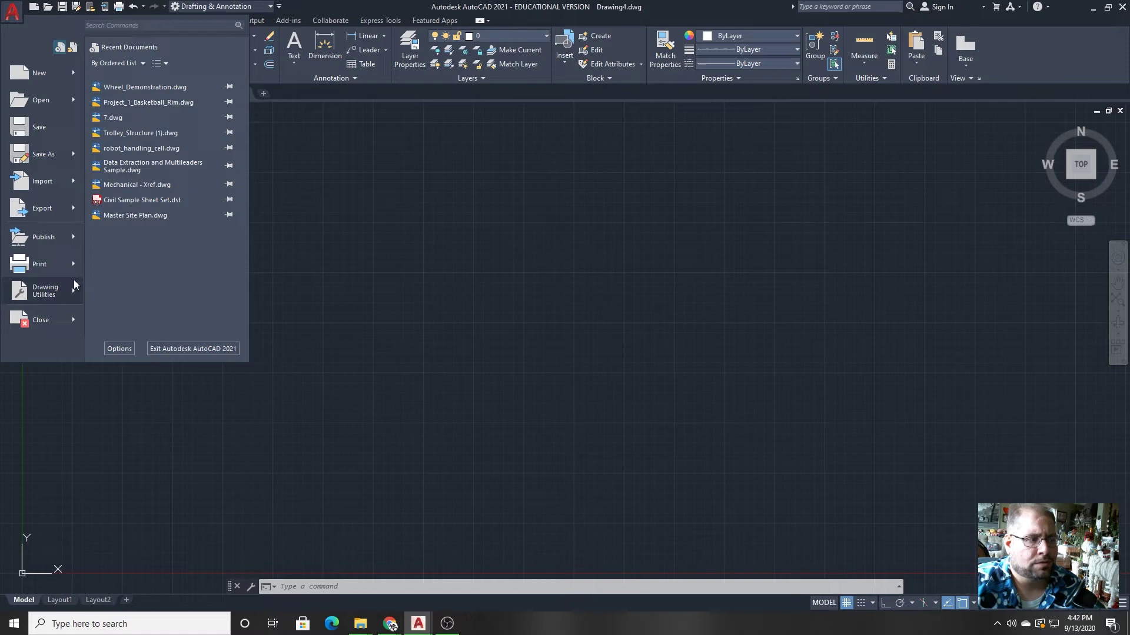
pyautogui.moveTo(65, 182)
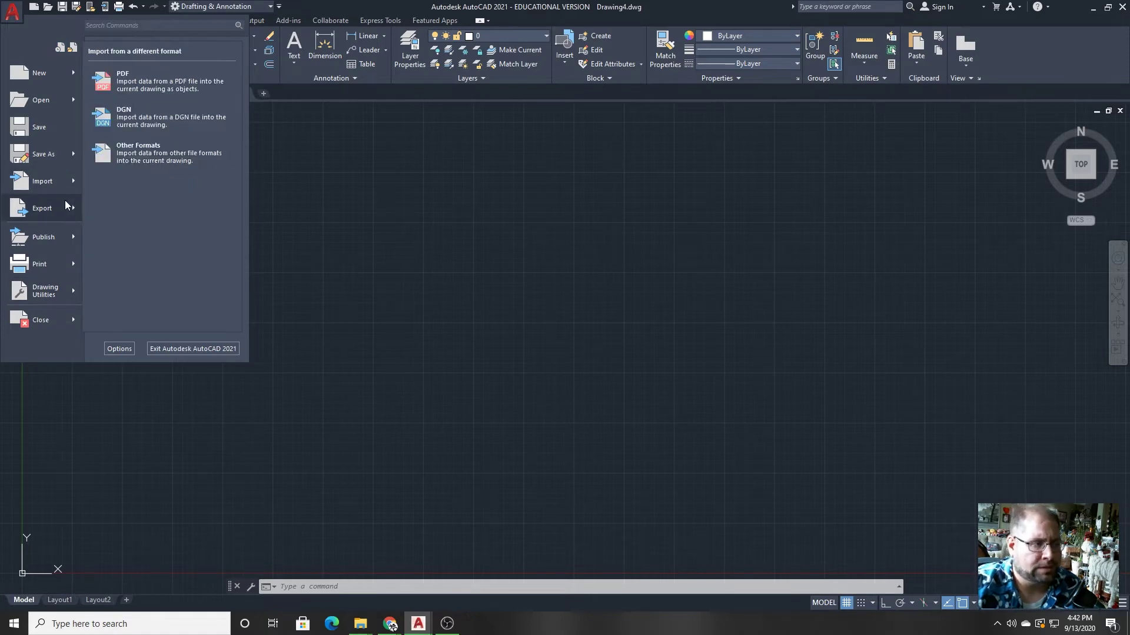
pyautogui.moveTo(64, 210)
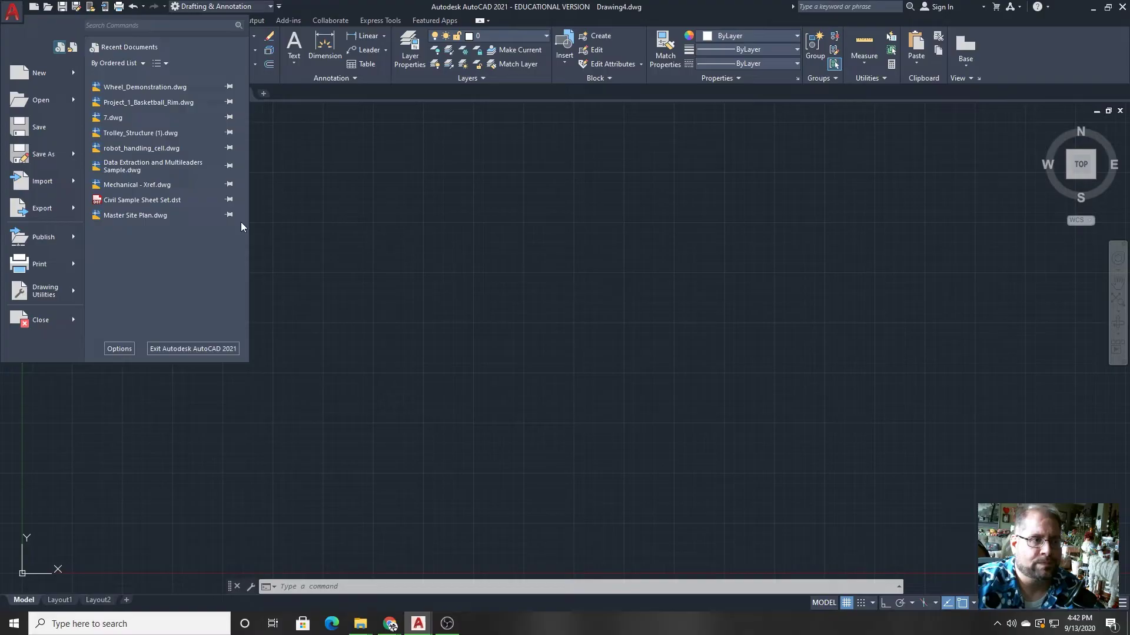
pyautogui.click(389, 6)
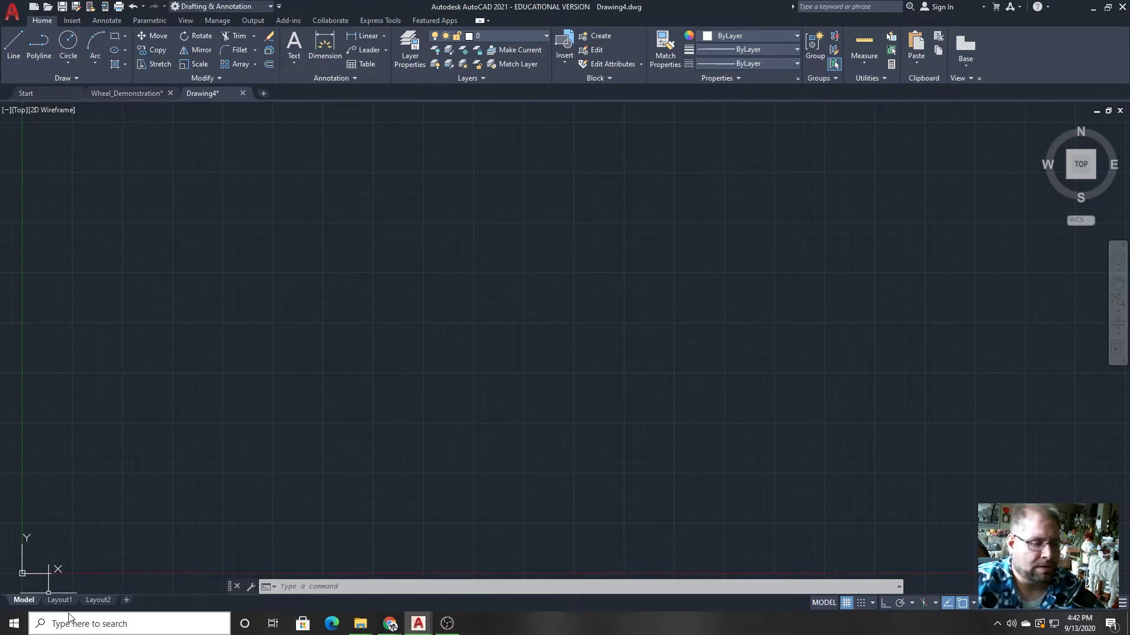
# Step: Look at the Layout1 sheet, then come back to model space
pyautogui.moveTo(60, 604)
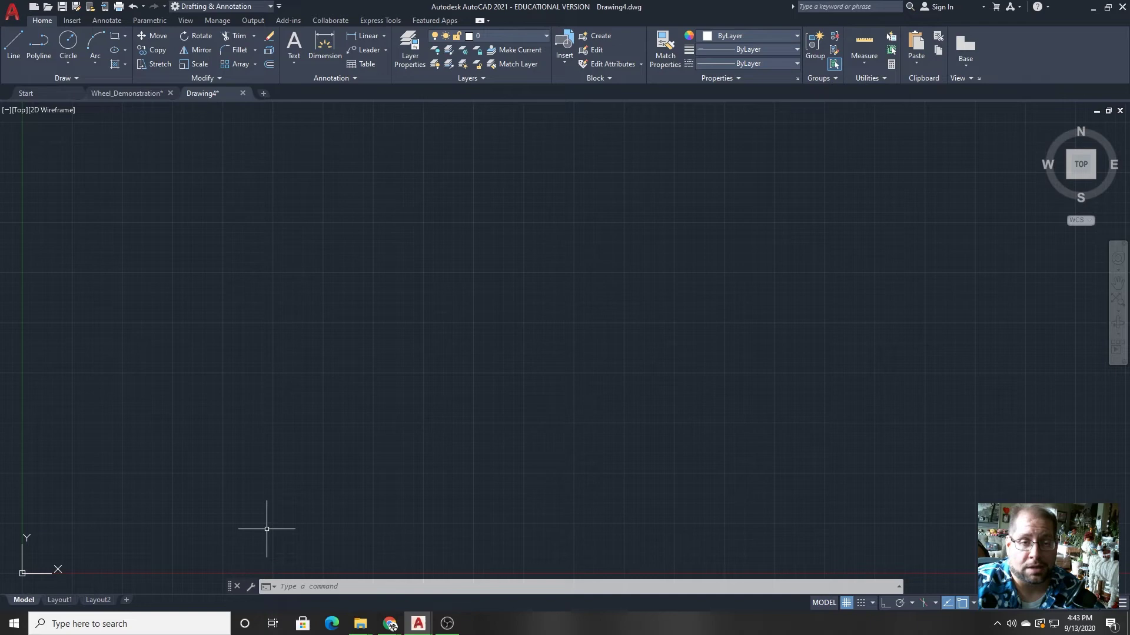
pyautogui.click(65, 600)
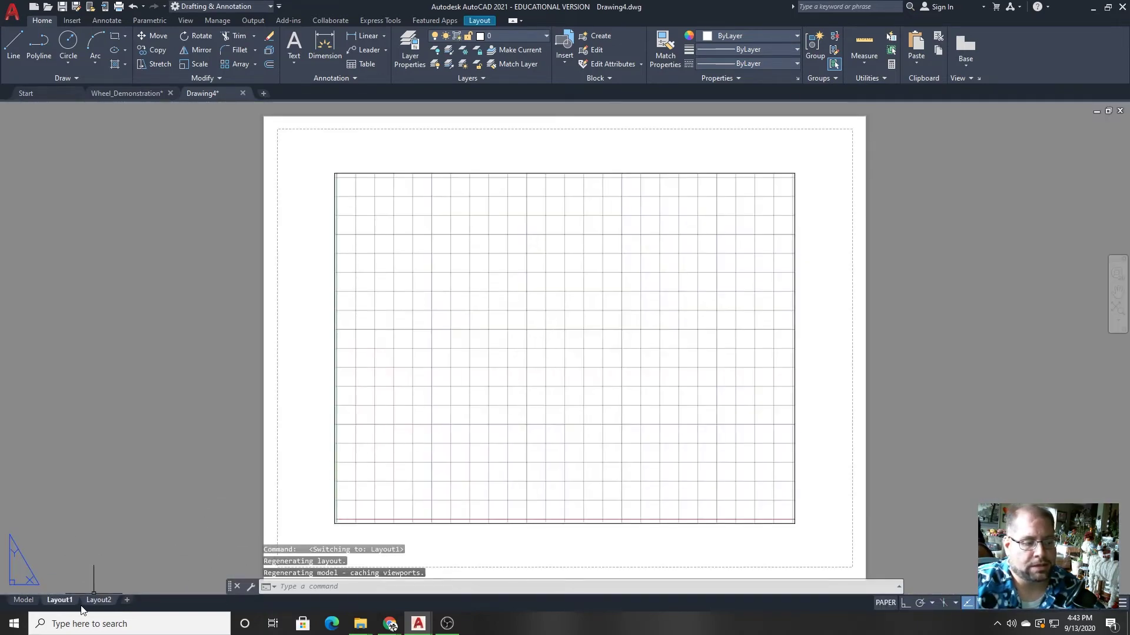
pyautogui.click(26, 600)
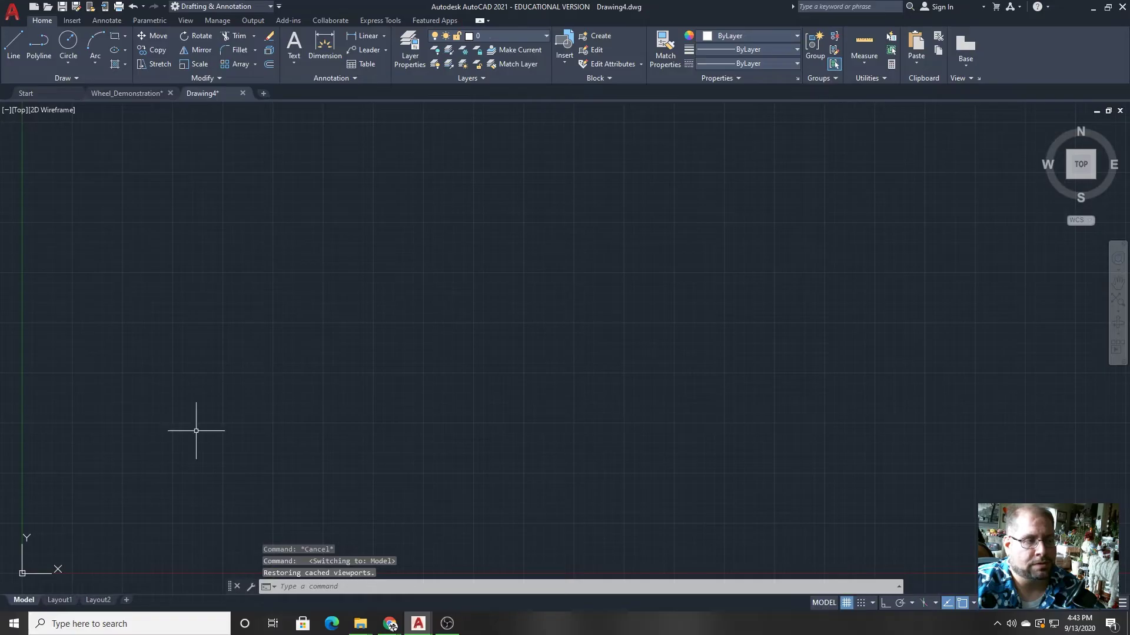
# Step: Draw two overlapping circles, the second one larger and to the right
pyautogui.click(66, 41)
pyautogui.click(337, 321)
pyautogui.click(393, 375)
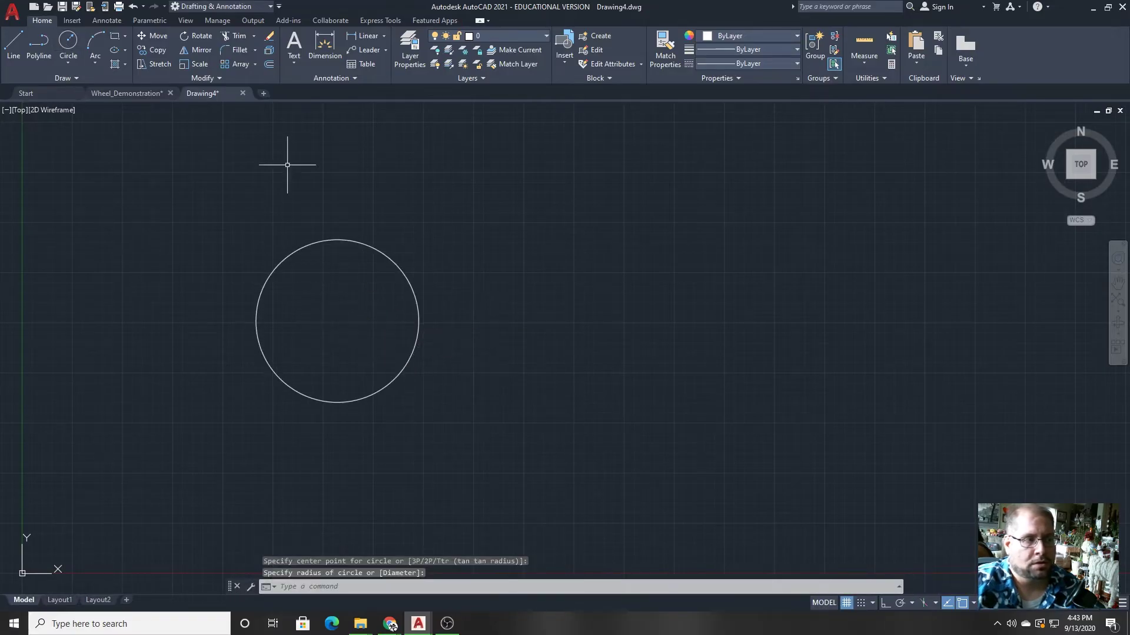
pyautogui.click(67, 41)
pyautogui.click(494, 289)
pyautogui.click(421, 373)
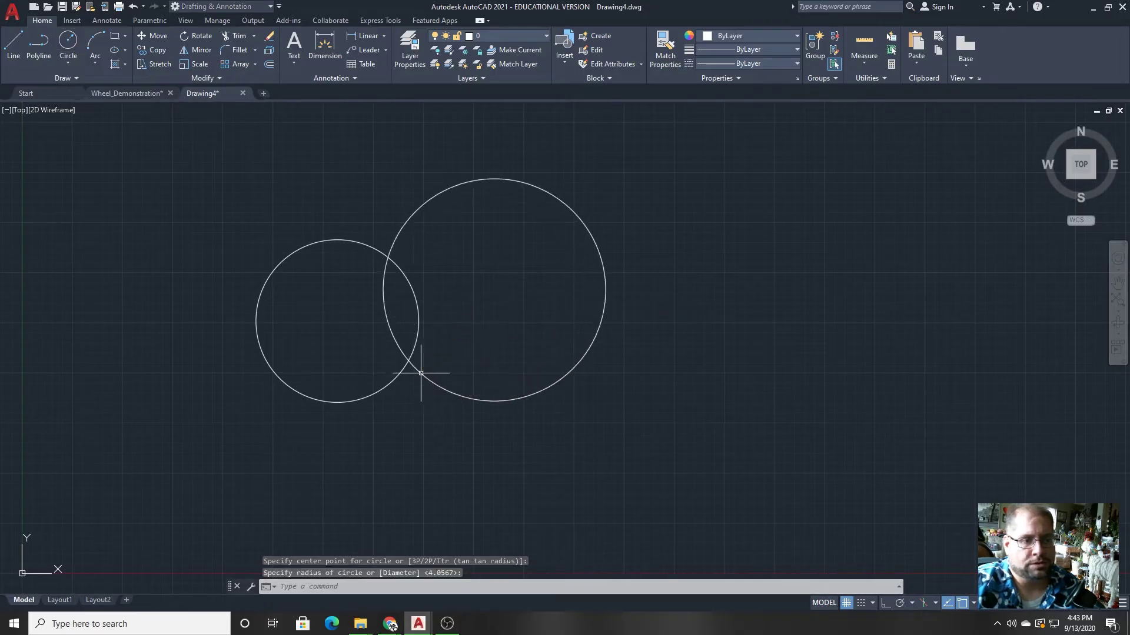
# Step: Switch to Layout1 and work inside its viewport, zooming out on the circles
pyautogui.click(59, 600)
pyautogui.doubleClick(456, 316)
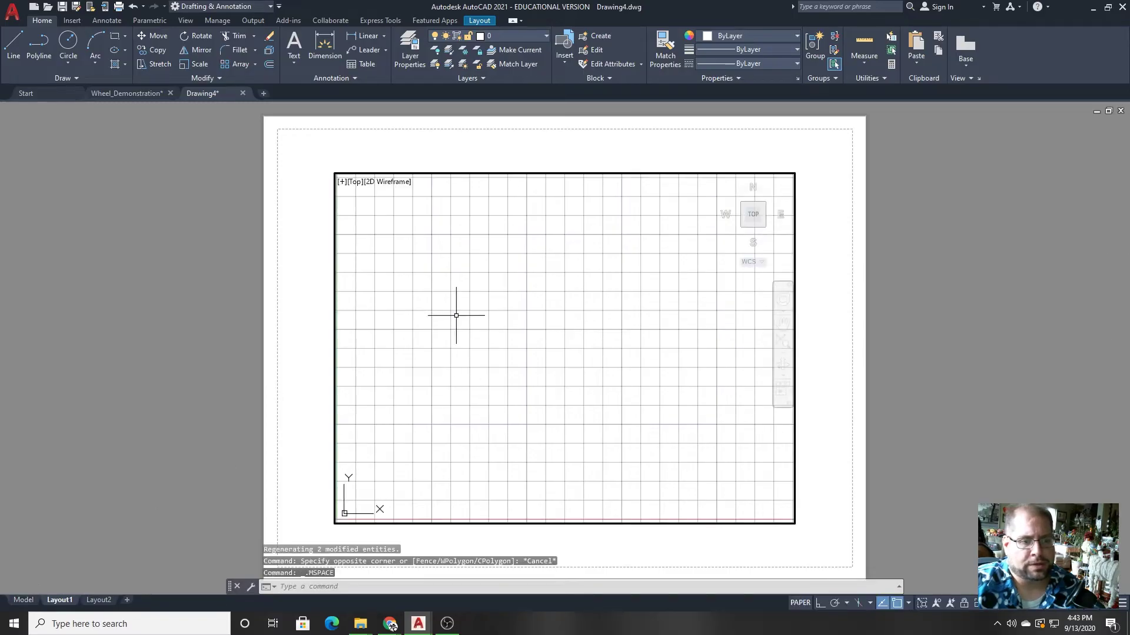
pyautogui.scroll(-4, 447, 323)
# Step: Pan and zoom the view inside the viewport to reframe the circles
pyautogui.moveTo(549, 269); pyautogui.dragTo(441, 336, button='middle')
pyautogui.scroll(2, 450, 390)
pyautogui.scroll(2, 450, 391)
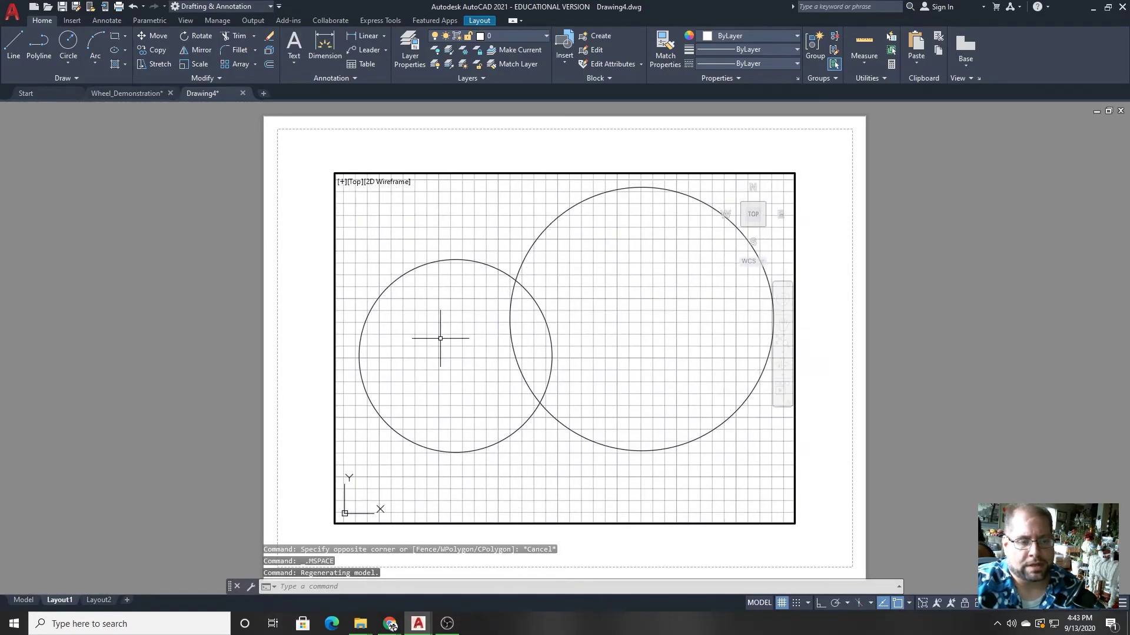
# Step: Back on the sheet, drag the viewport's top-left grip up and left to enlarge it
pyautogui.doubleClick(319, 206)
pyautogui.click(361, 144)
pyautogui.click(308, 225)
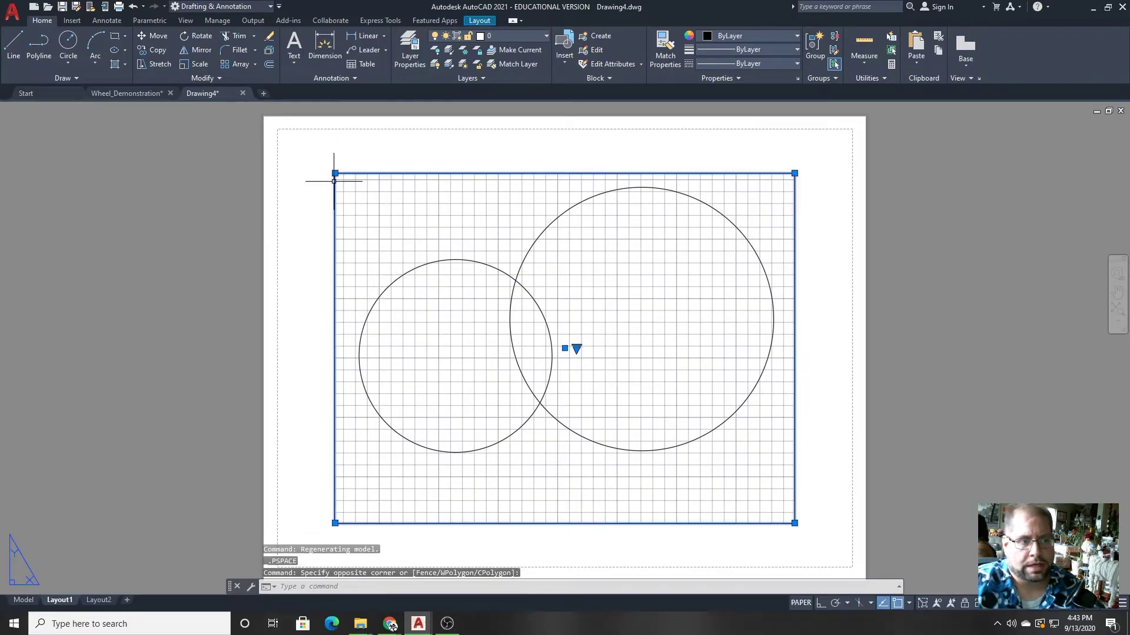
pyautogui.click(334, 173)
pyautogui.click(496, 372)
pyautogui.click(496, 372)
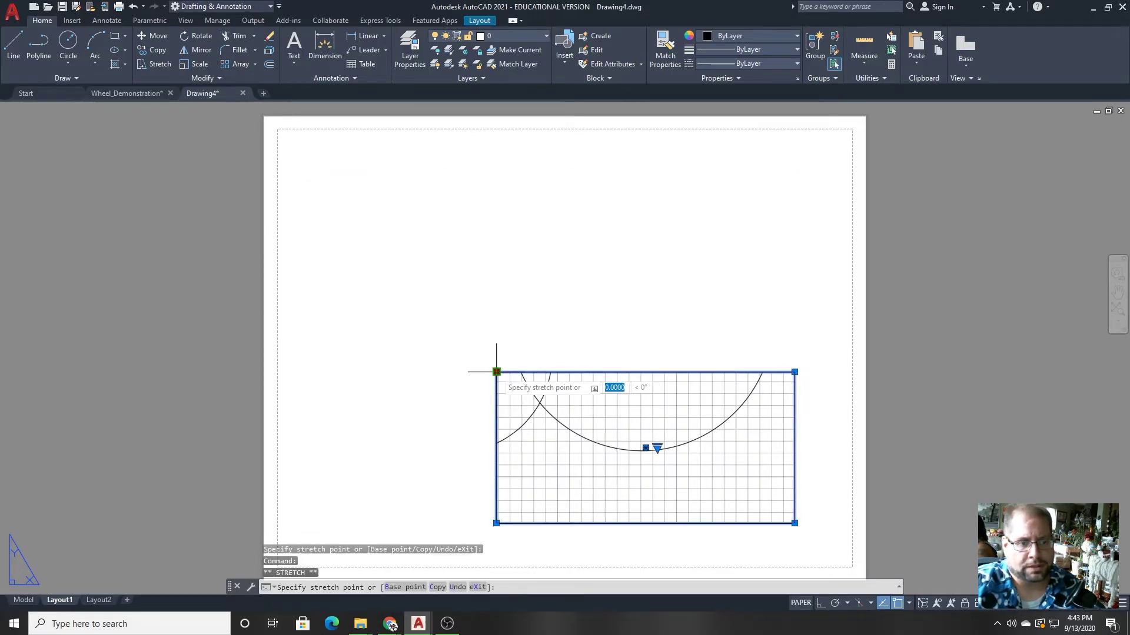
pyautogui.click(285, 142)
# Step: Drag two selection windows lower on the sheet, then clear the selection
pyautogui.click(411, 563)
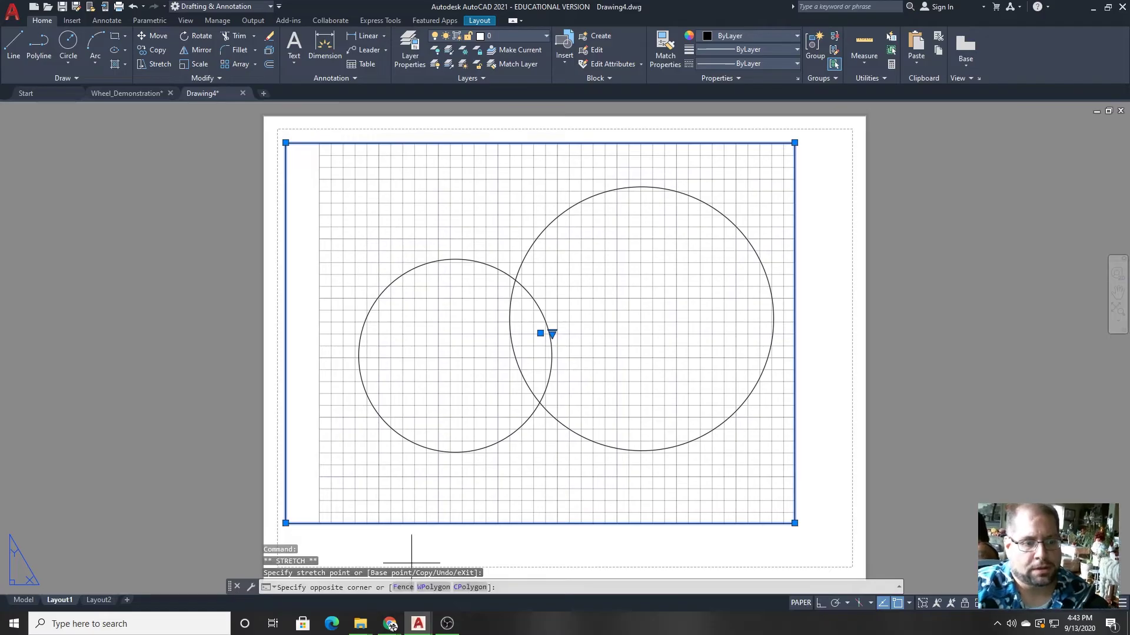
pyautogui.click(408, 542)
pyautogui.click(378, 530)
pyautogui.click(300, 532)
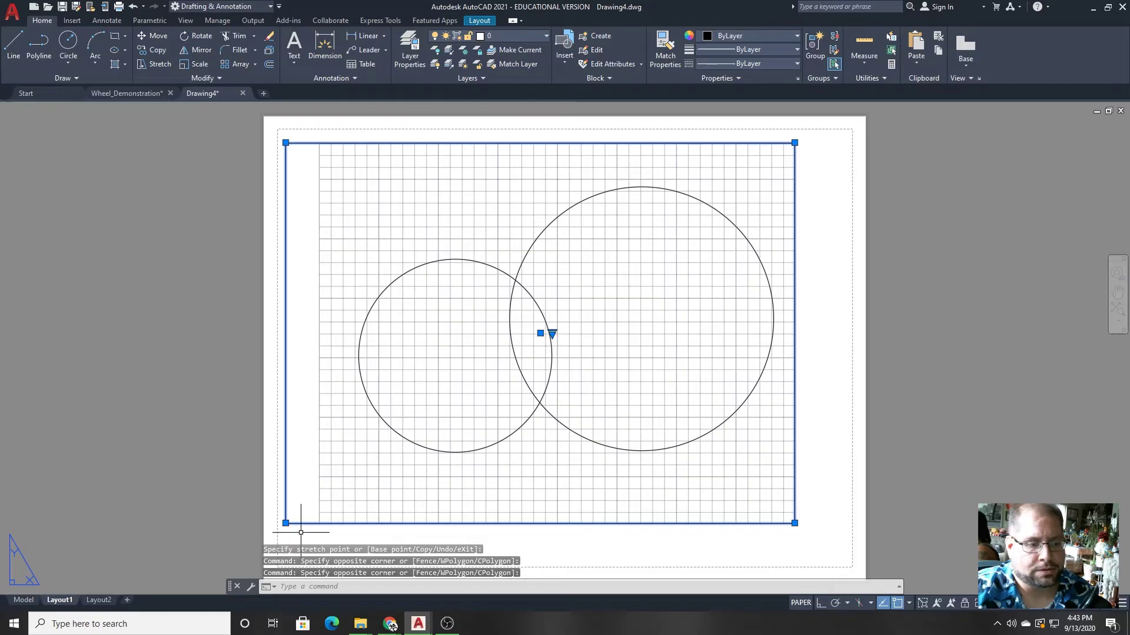
pyautogui.press('Escape')
pyautogui.press('Escape')
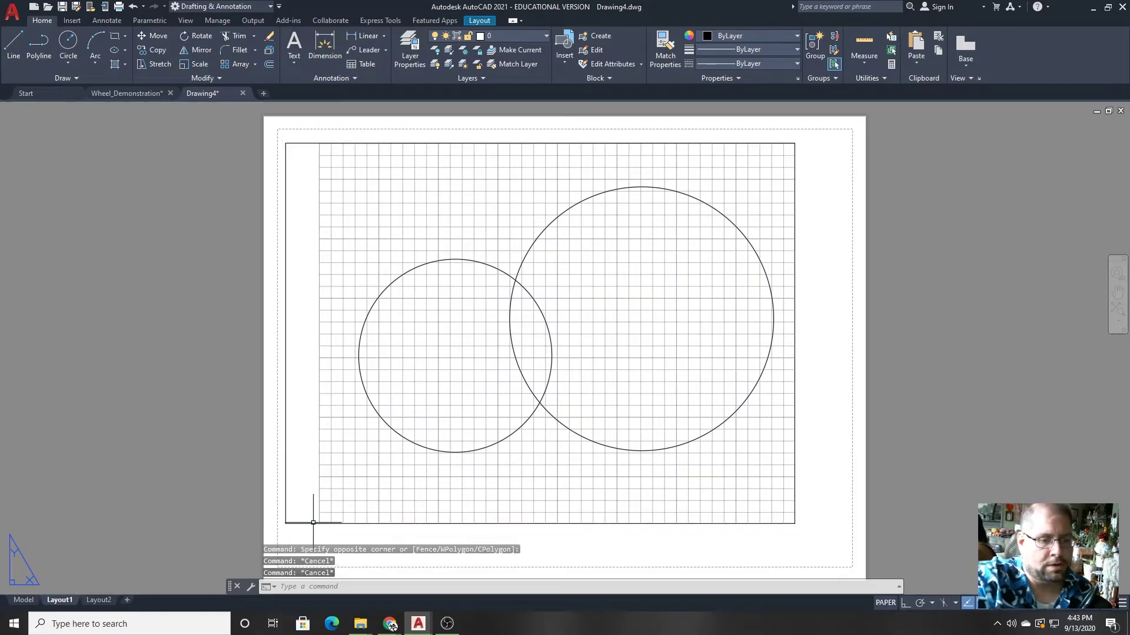
# Step: Place a multiline text note reading 'hlyhl hlh lhl' just below the viewport
pyautogui.click(293, 50)
pyautogui.click(451, 523)
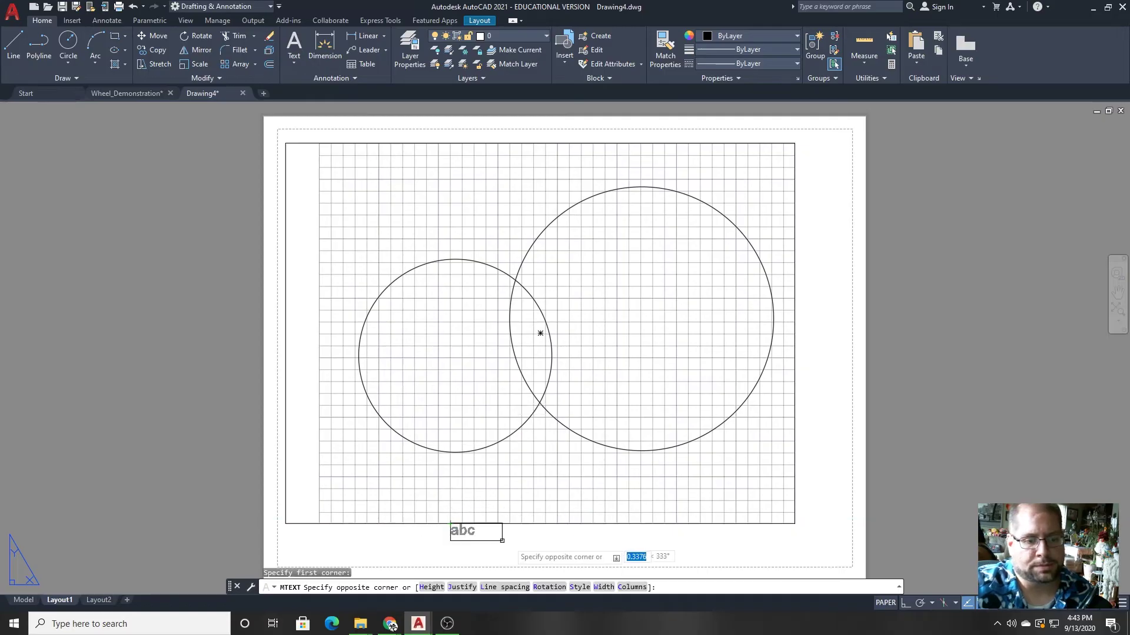
pyautogui.click(590, 513)
pyautogui.write('hlyhl hl')
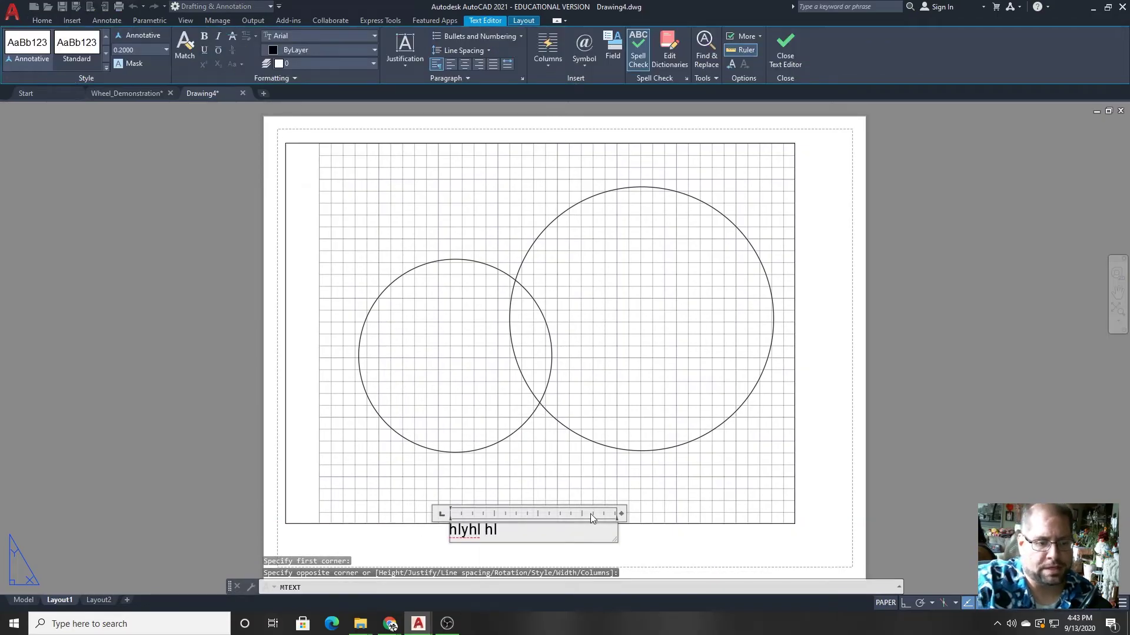
pyautogui.write('h lhl')
pyautogui.click(914, 541)
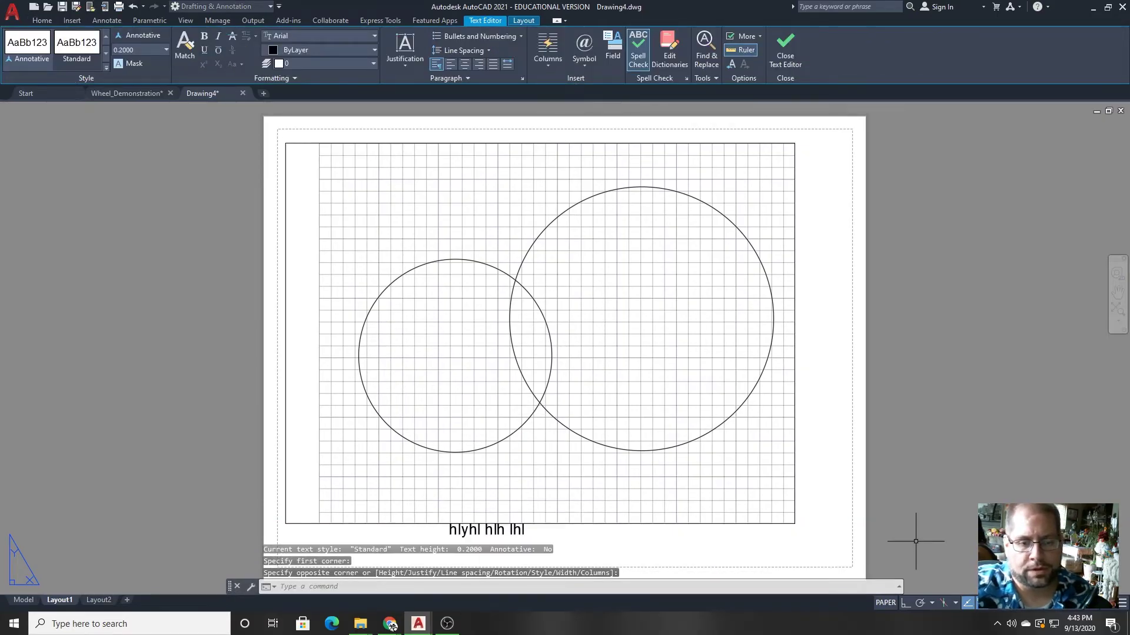
# Step: Move the note slightly down and to the right, then return to model space
pyautogui.click(525, 551)
pyautogui.click(506, 527)
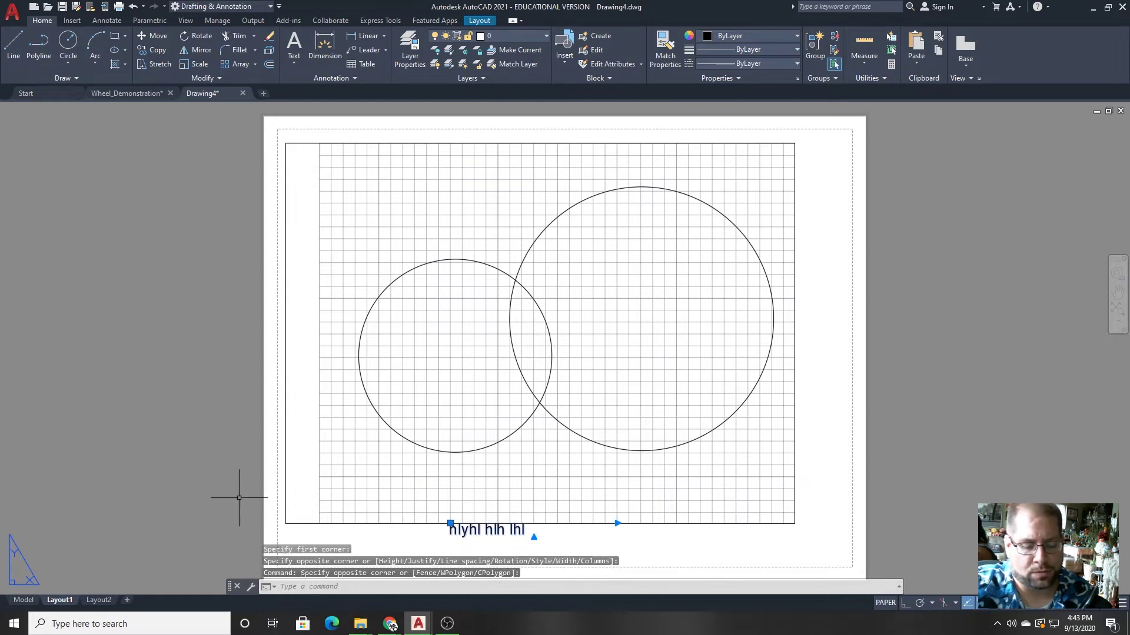
pyautogui.write('m')
pyautogui.press('Return')
pyautogui.click(195, 461)
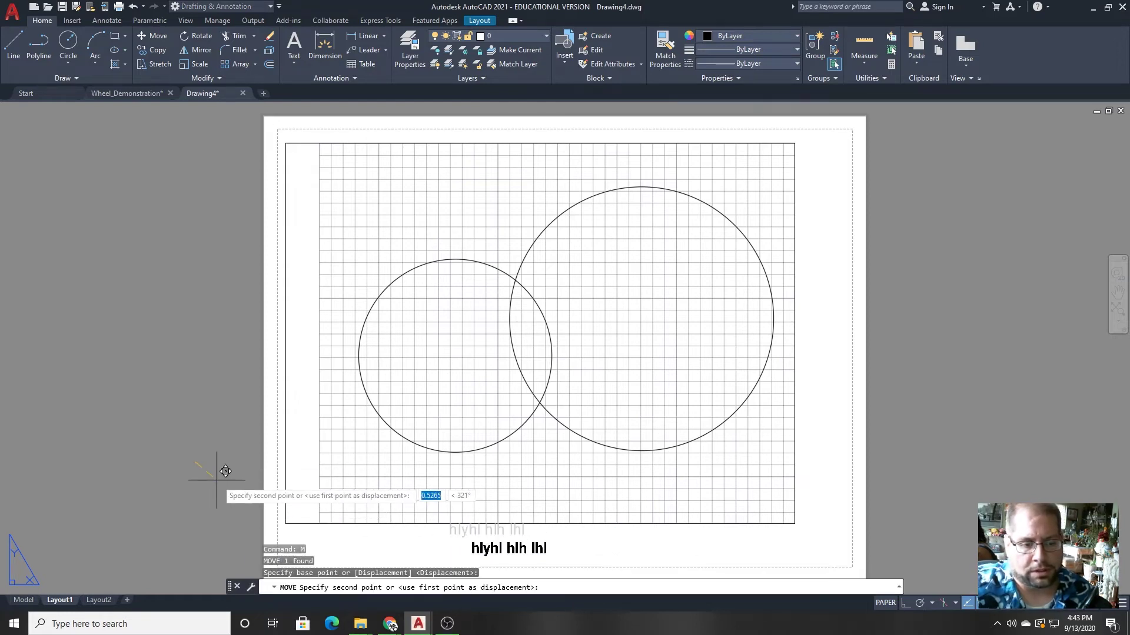
pyautogui.click(217, 480)
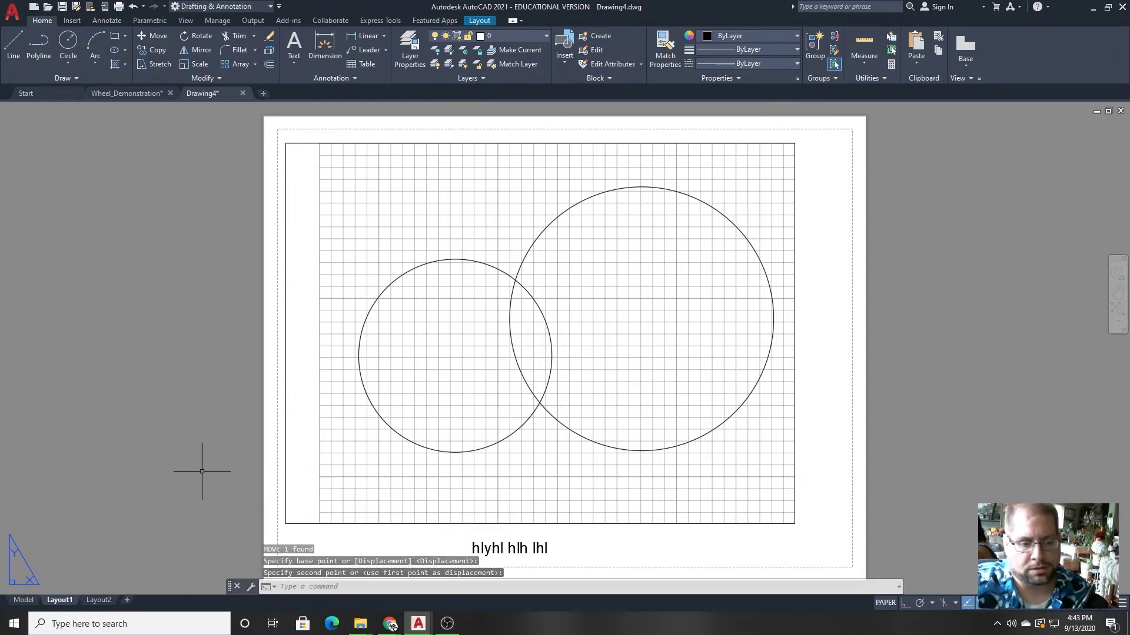
pyautogui.click(26, 600)
pyautogui.scroll(-2, 456, 438)
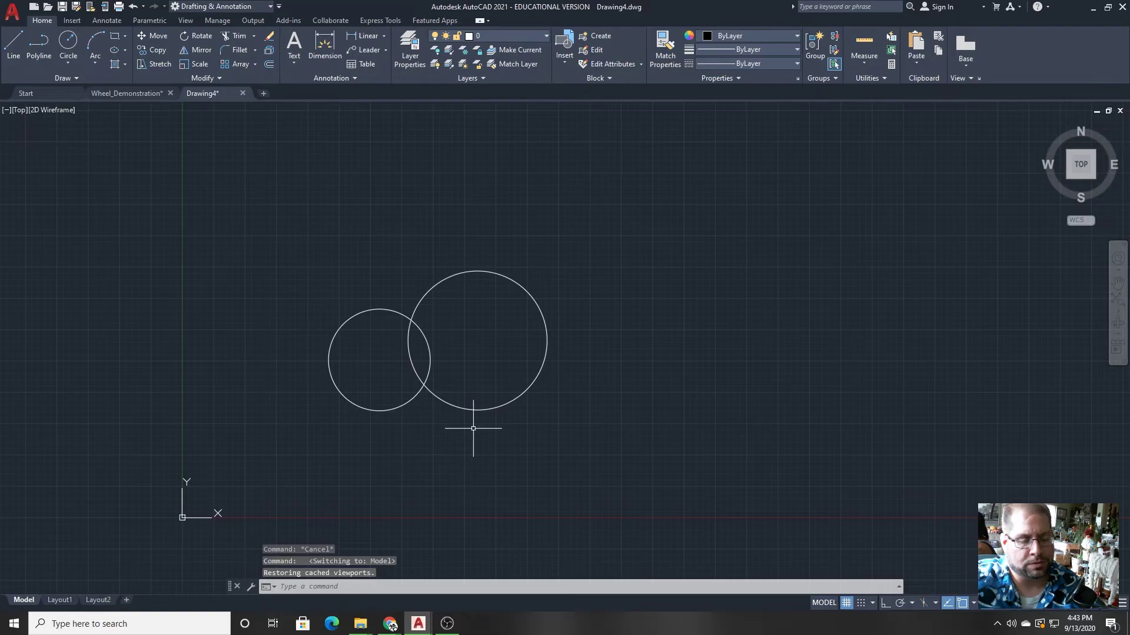
# Step: Drag the command line's top edge upward to show more history lines in model space
pyautogui.click(59, 600)
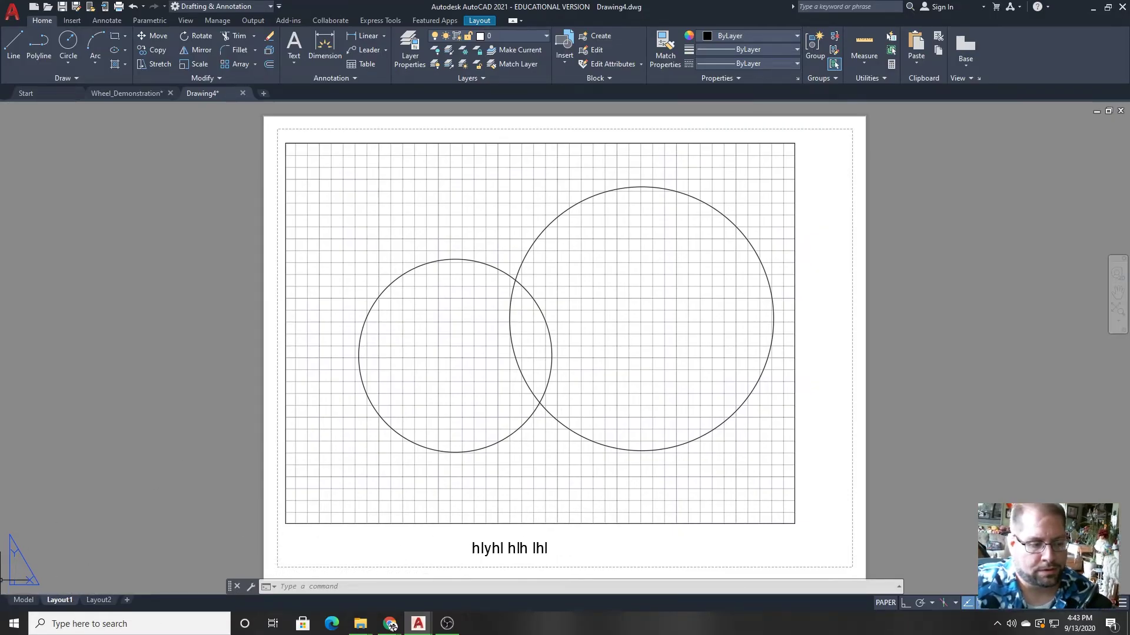
pyautogui.click(24, 600)
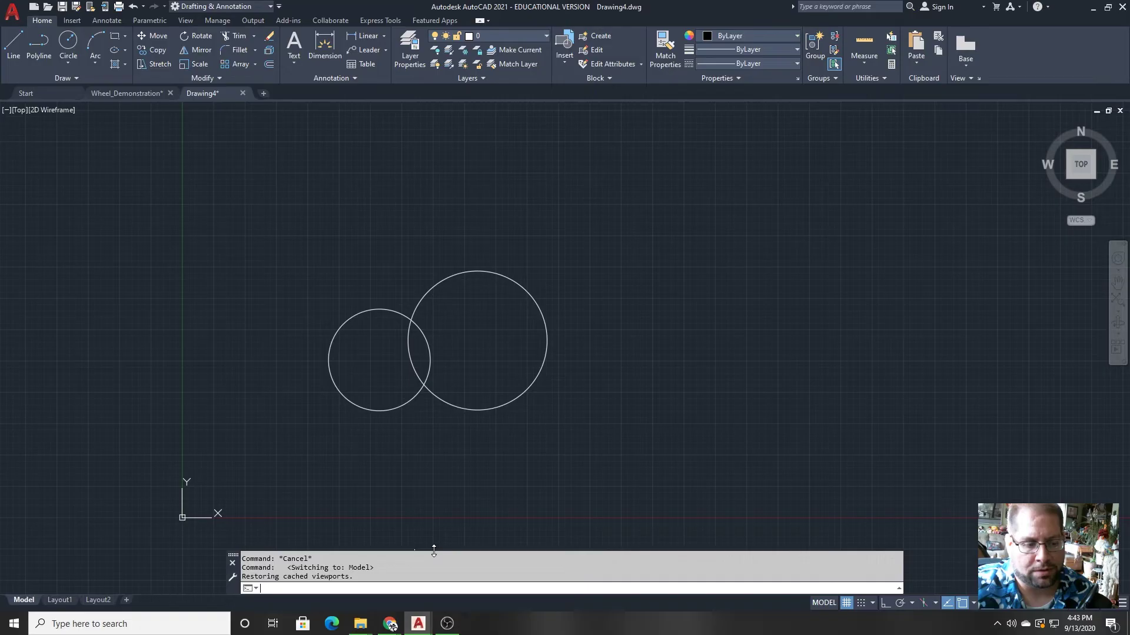
pyautogui.click(443, 589)
pyautogui.moveTo(444, 591); pyautogui.dragTo(481, 548)
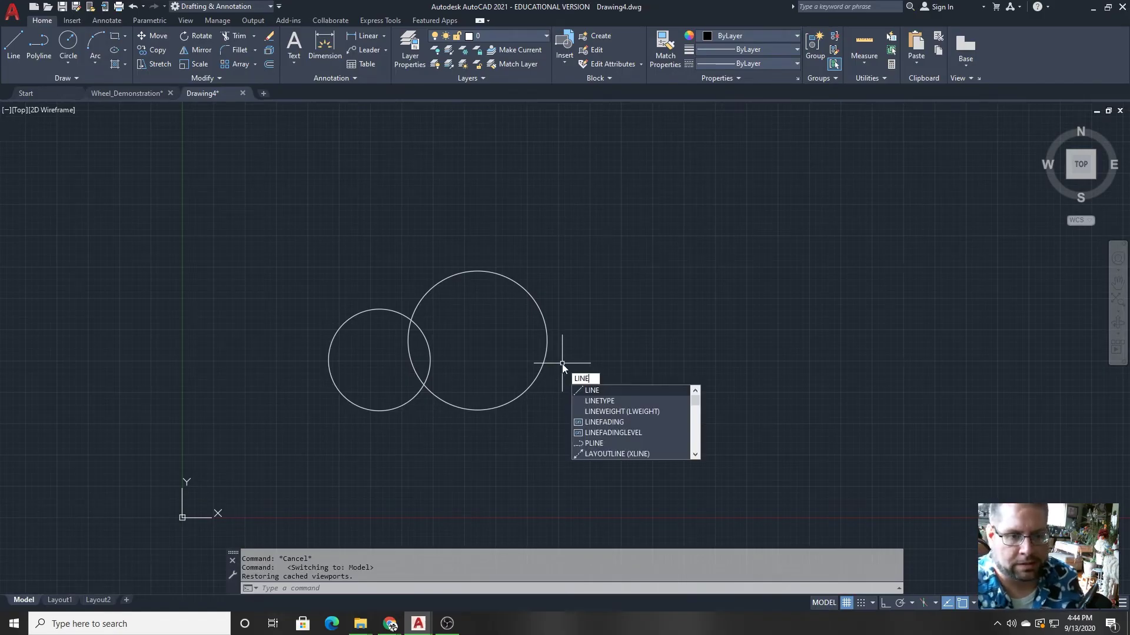
# Step: Draw a six-segment zigzag line from below the larger circle across to the right
pyautogui.click(592, 390)
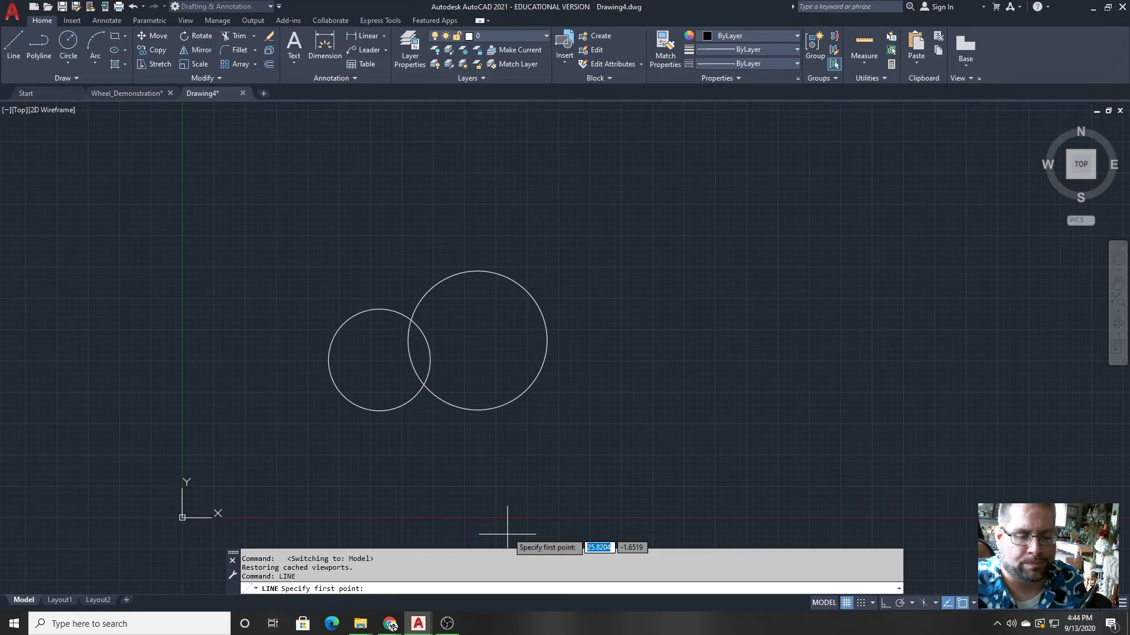
pyautogui.click(445, 468)
pyautogui.click(580, 429)
pyautogui.click(572, 296)
pyautogui.click(665, 295)
pyautogui.click(732, 399)
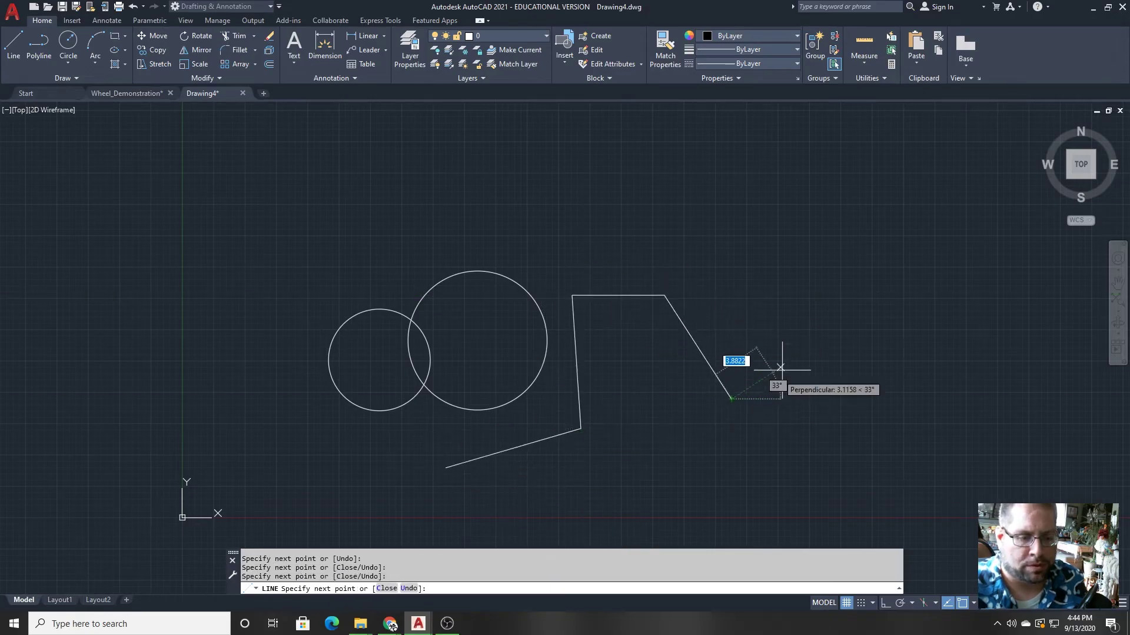
pyautogui.click(798, 286)
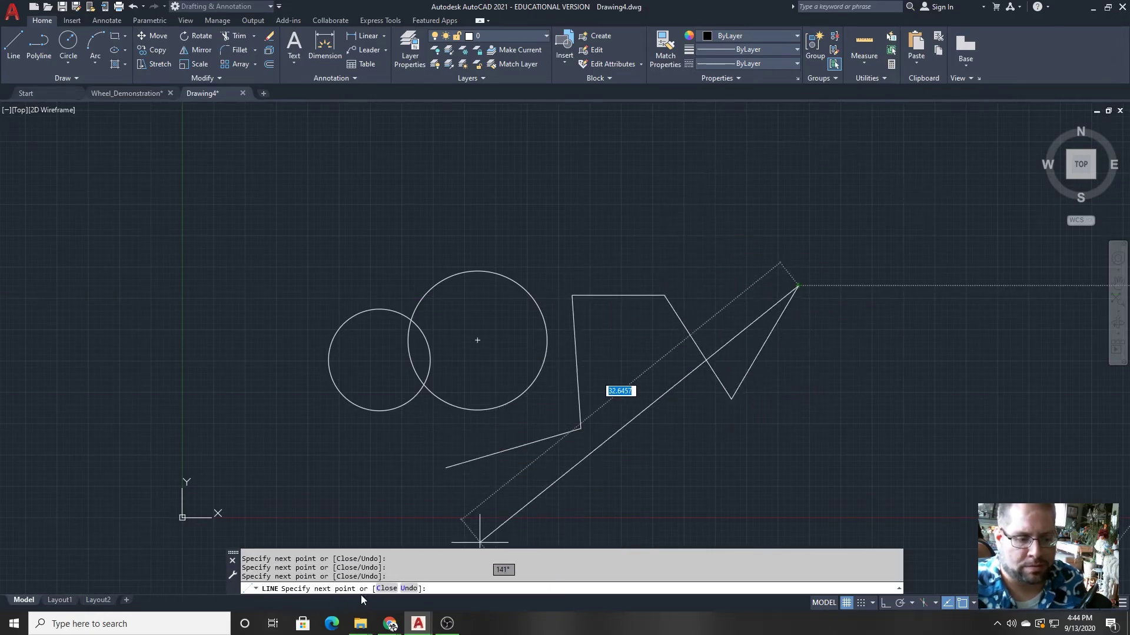
pyautogui.click(645, 474)
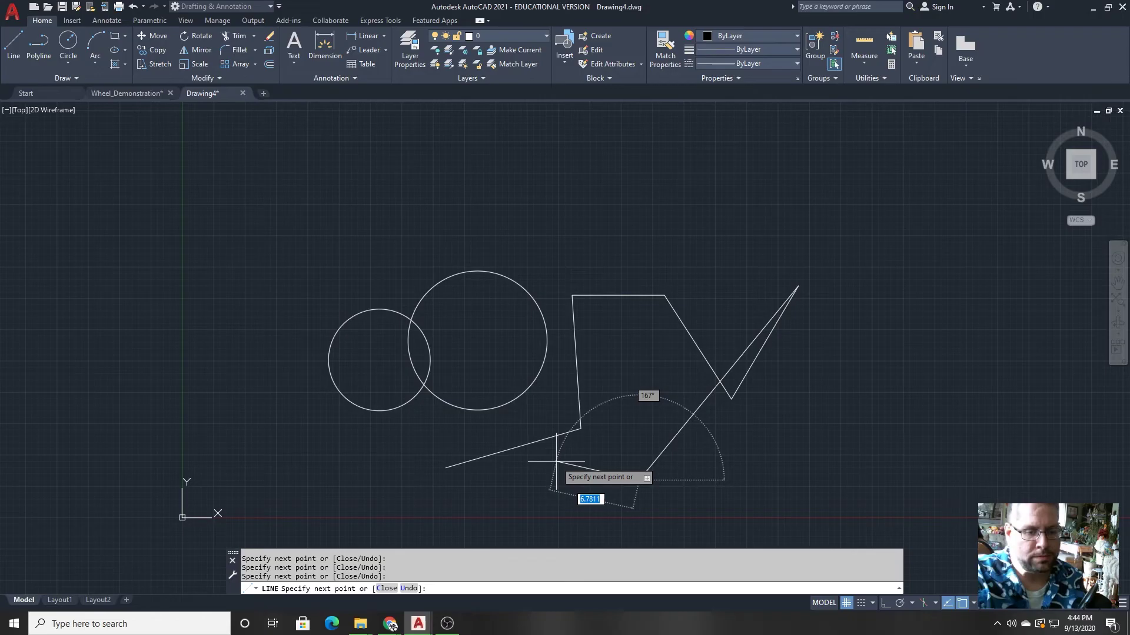
pyautogui.press('Escape')
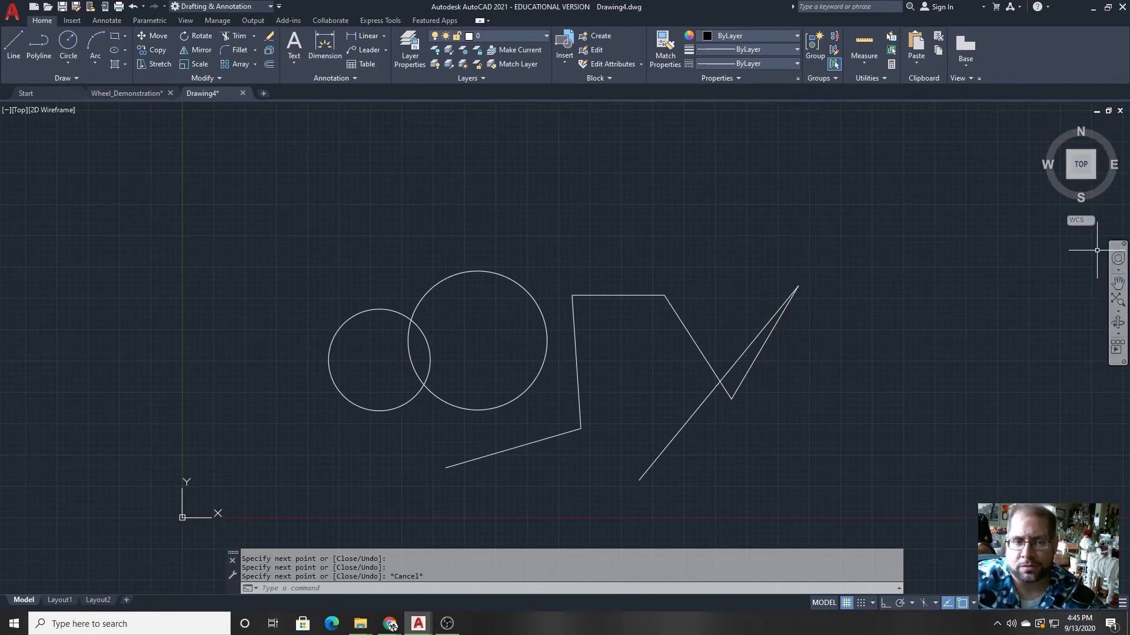
pyautogui.click(1111, 126)
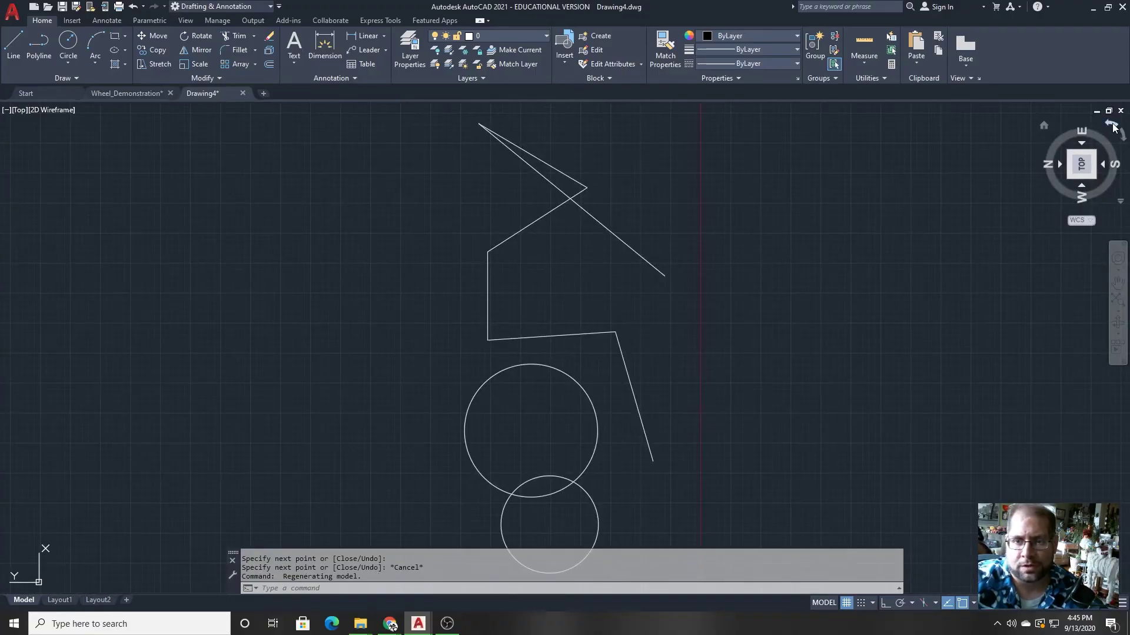
pyautogui.click(1122, 137)
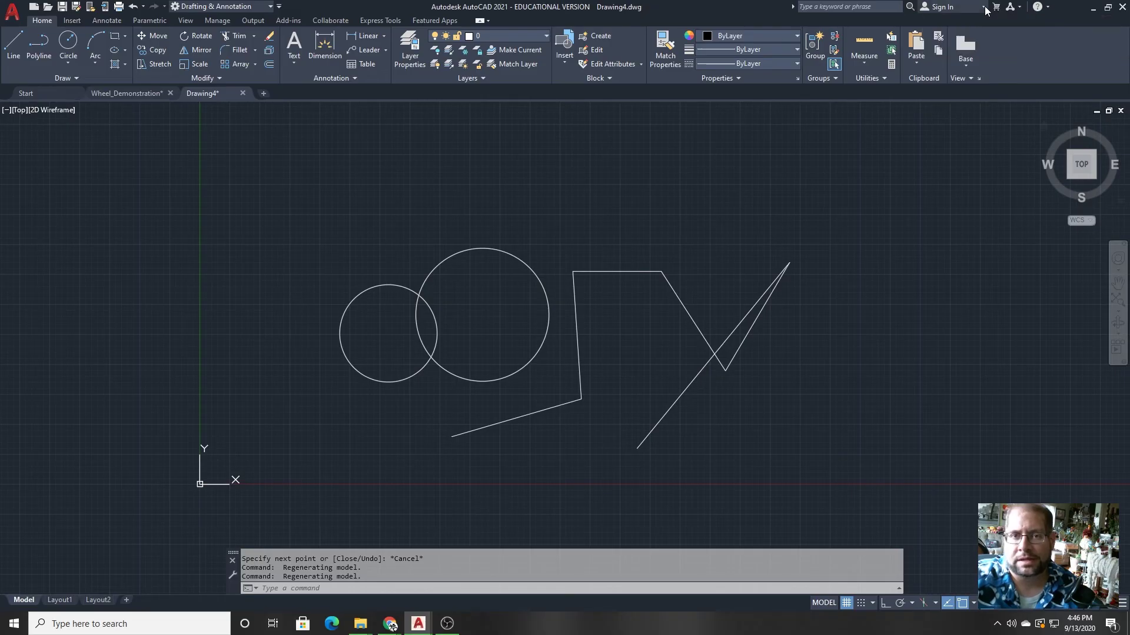
pyautogui.click(983, 7)
pyautogui.click(983, 7)
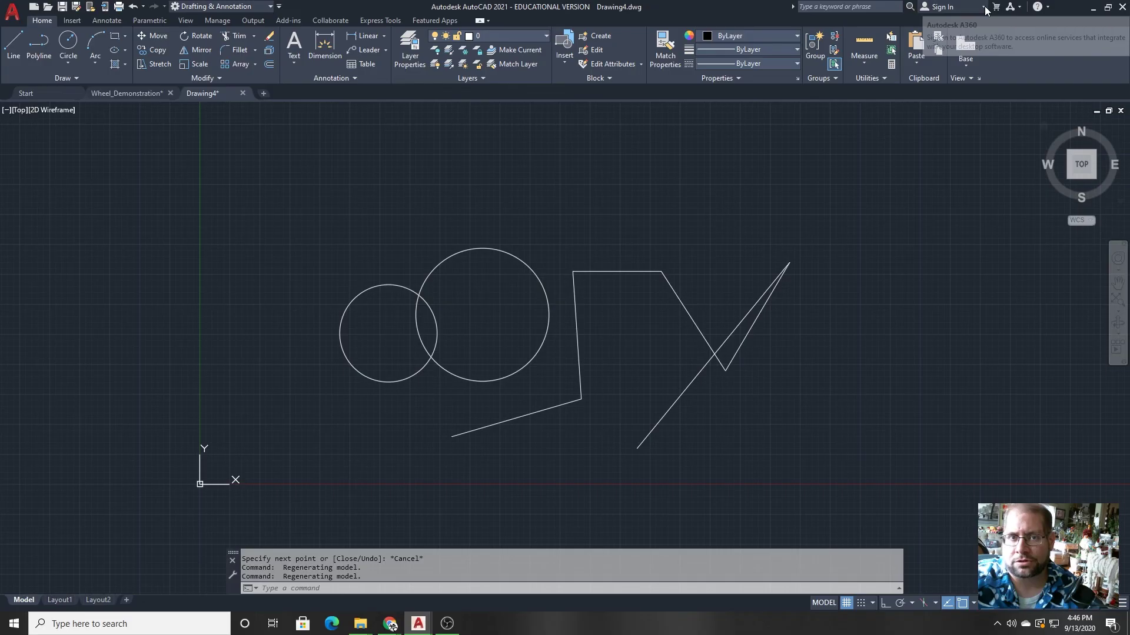
pyautogui.click(854, 7)
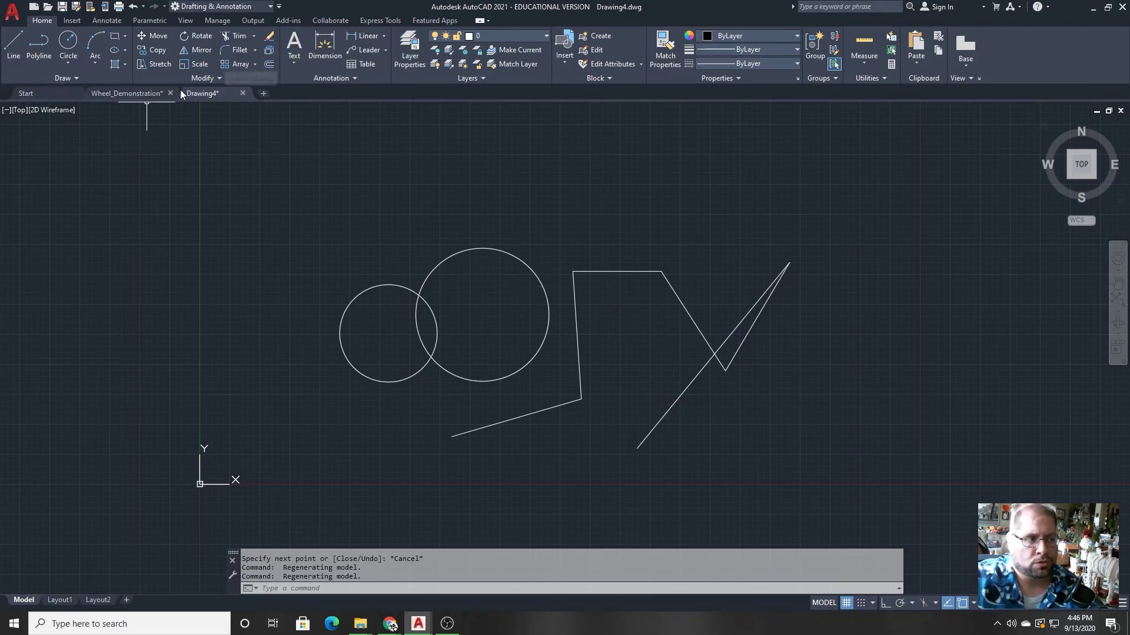
pyautogui.moveTo(233, 100)
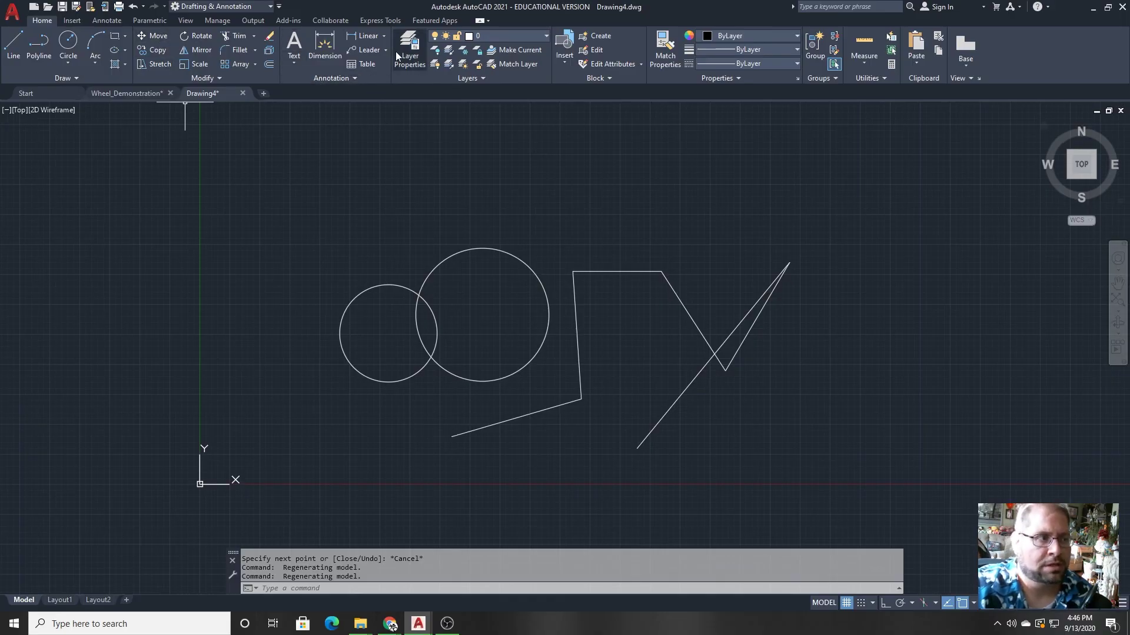
pyautogui.click(76, 22)
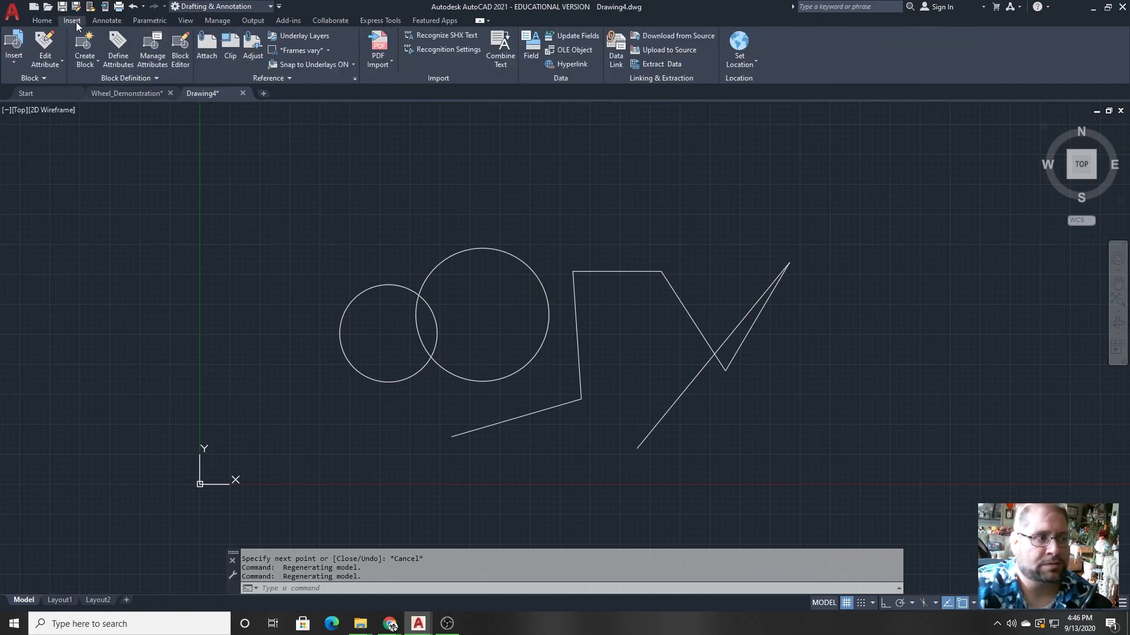
pyautogui.click(106, 20)
pyautogui.click(141, 21)
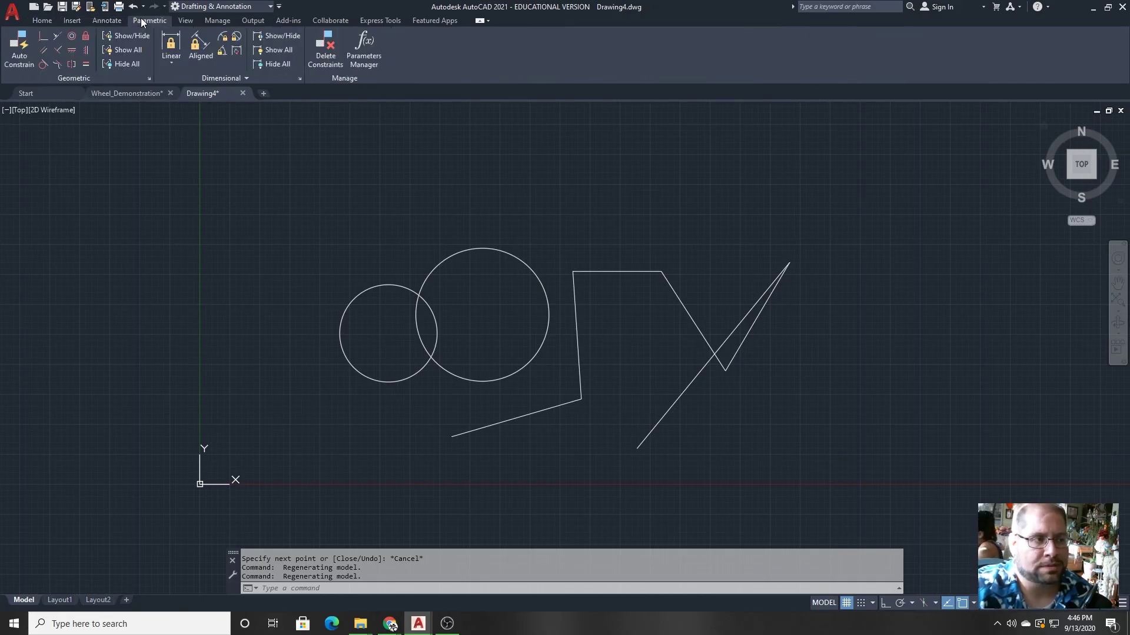
pyautogui.click(37, 19)
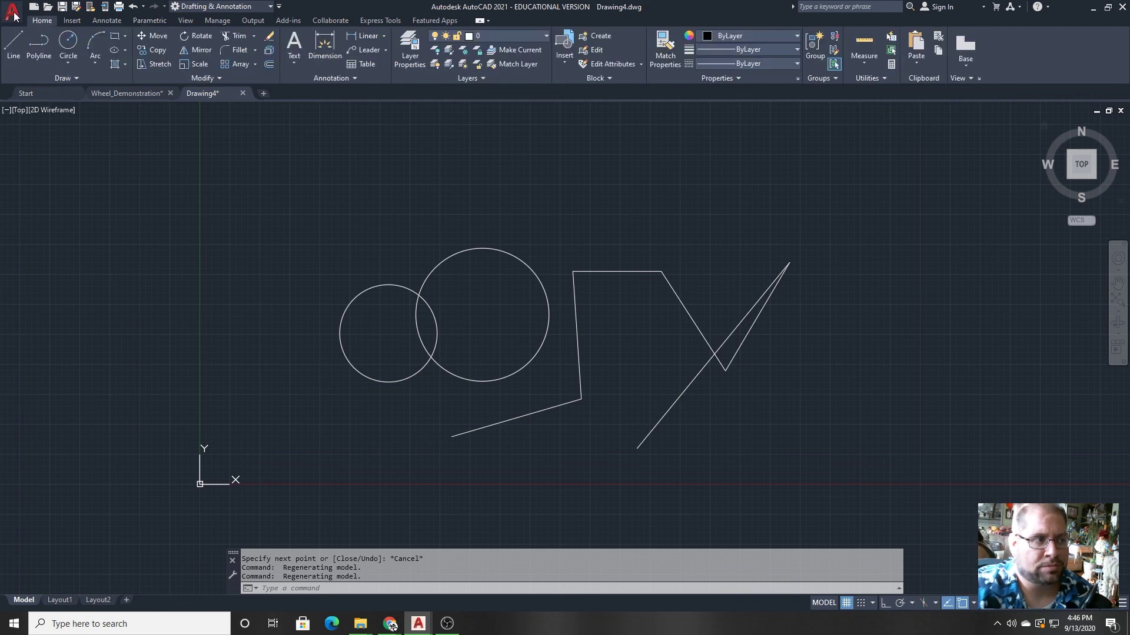
pyautogui.click(13, 12)
pyautogui.click(12, 11)
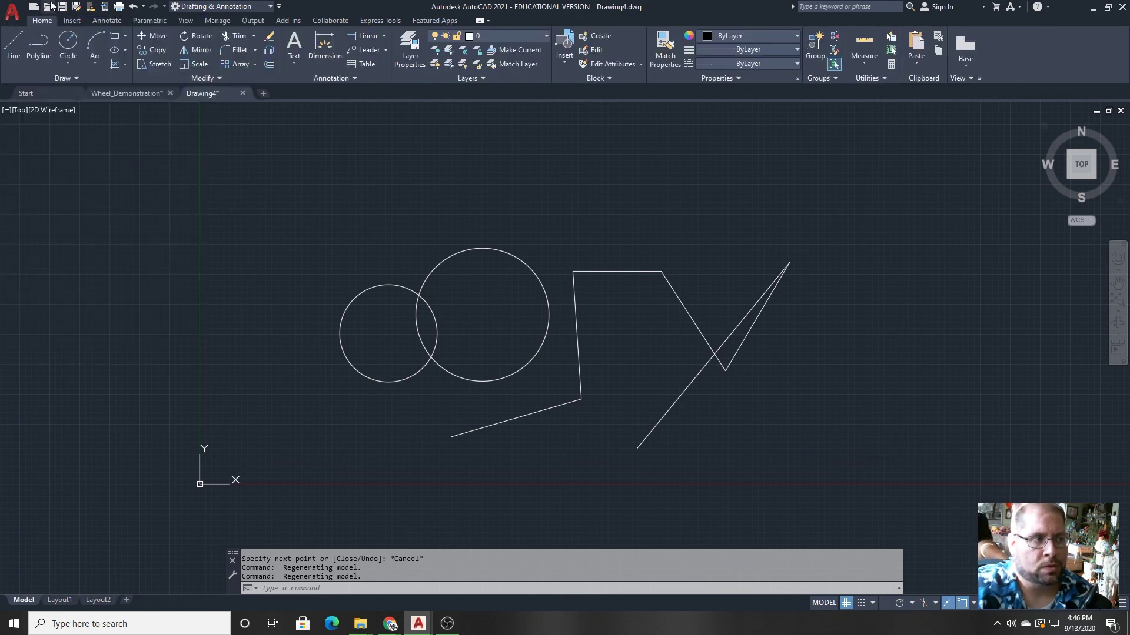